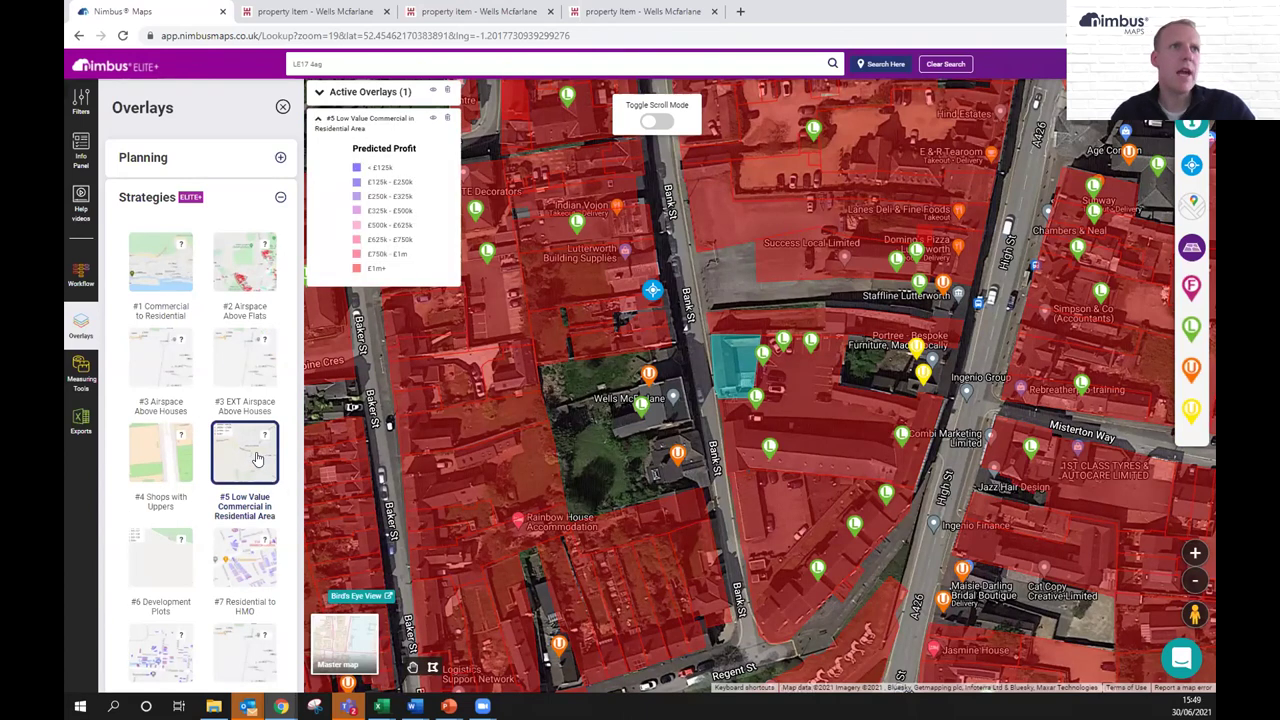
Turn on the #1 Commercial to Residential profit overlay and open Street View on Bank St beside the property.
left_click(171, 271)
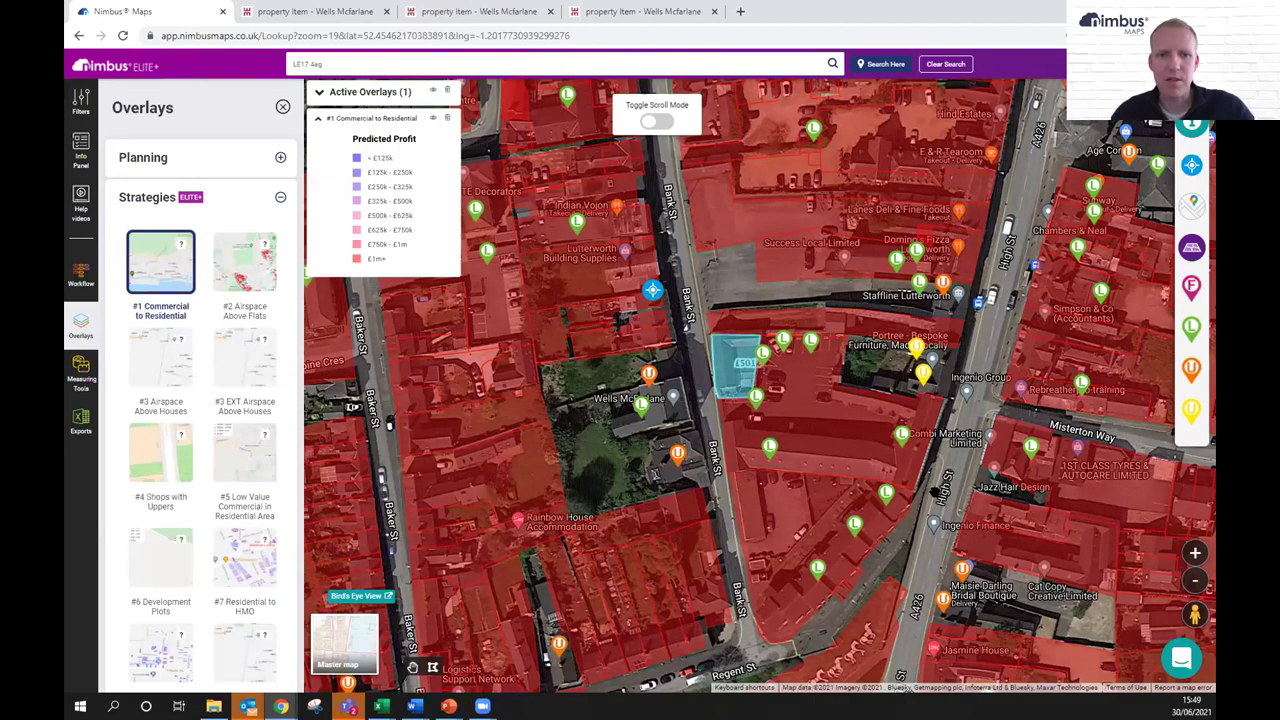
left_click_drag(1193, 614, 714, 340)
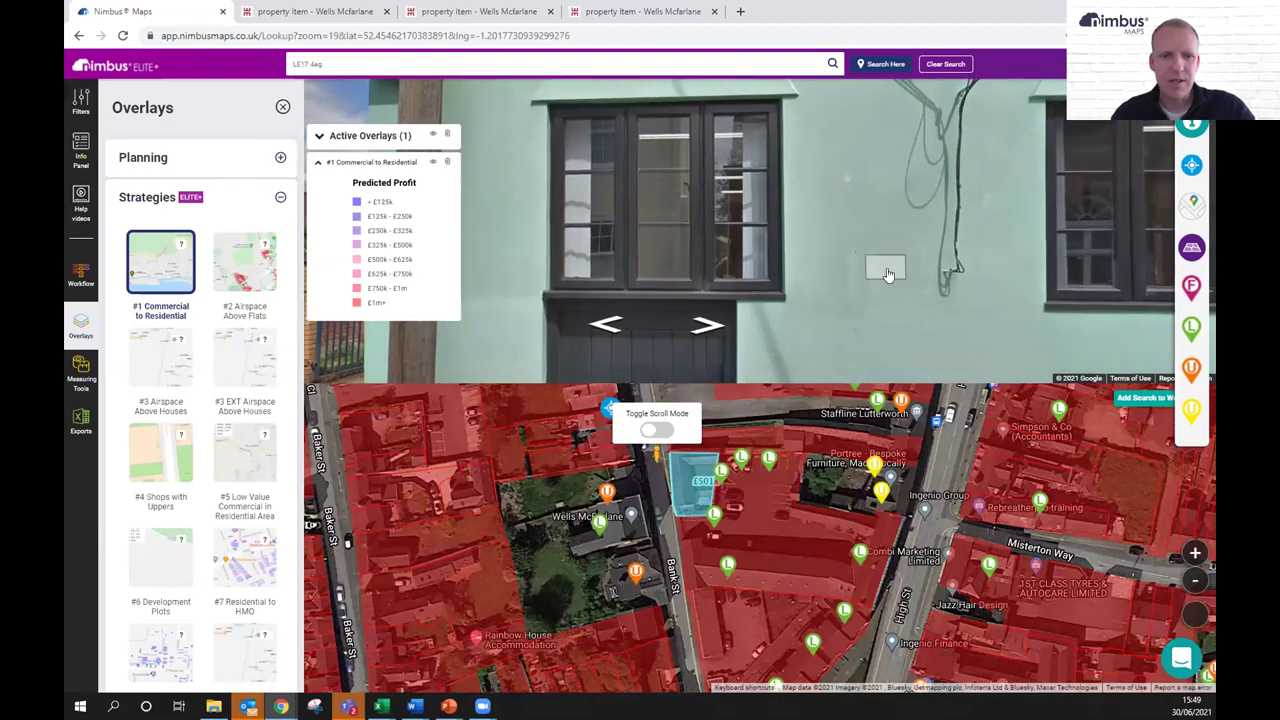
left_click(886, 272)
Remove the strategy overlay and look along Bank St in Street View toward the green building.
left_click(889, 297)
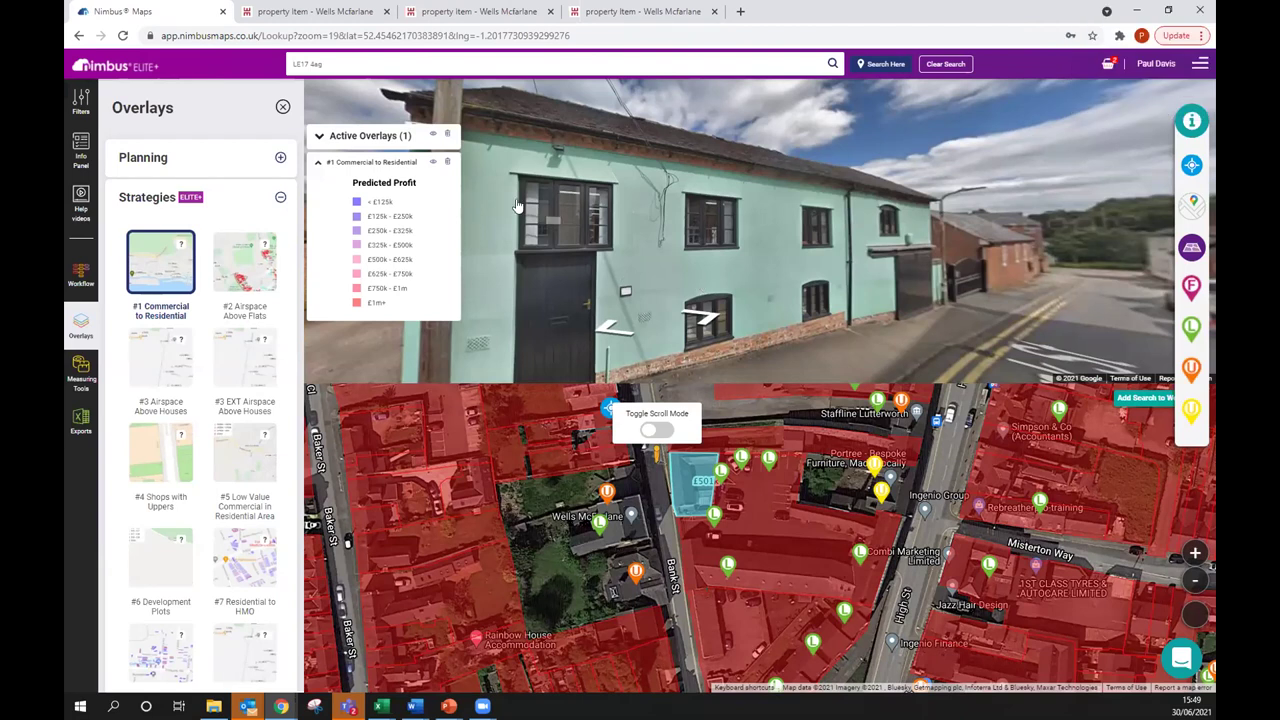
left_click(447, 136)
left_click(645, 256)
left_click_drag(765, 287, 627, 190)
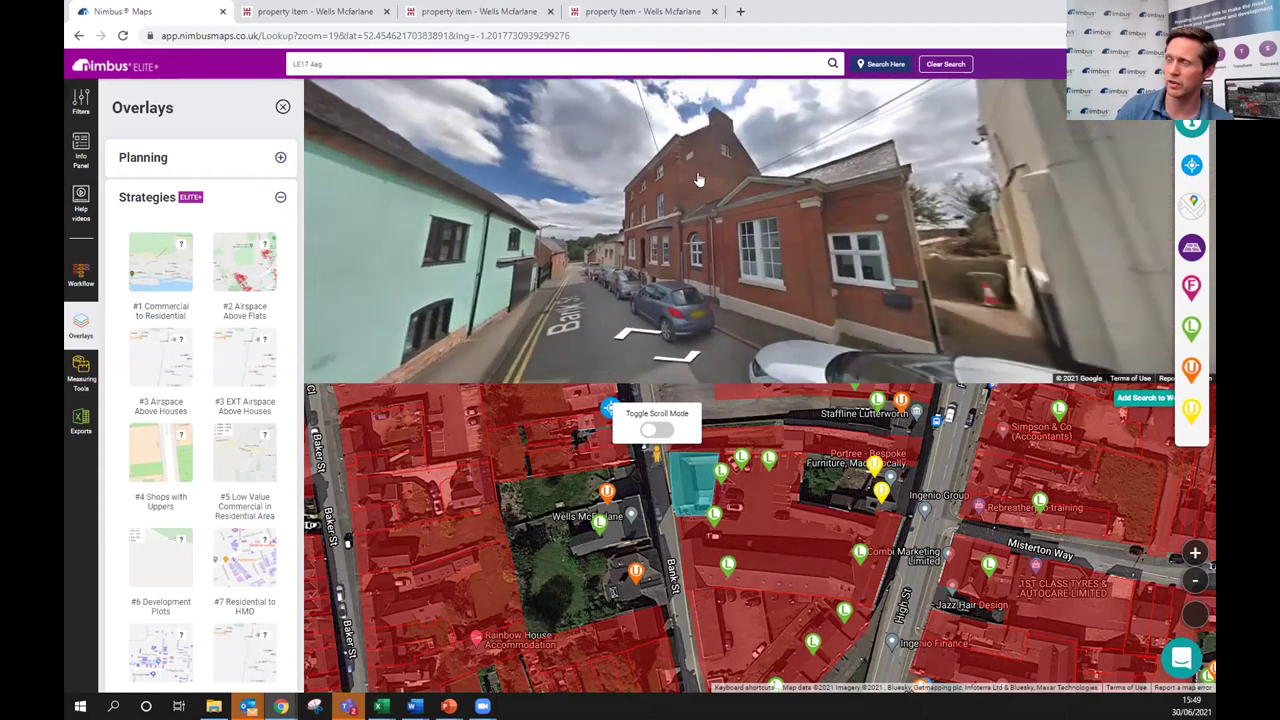
left_click_drag(420, 278, 576, 272)
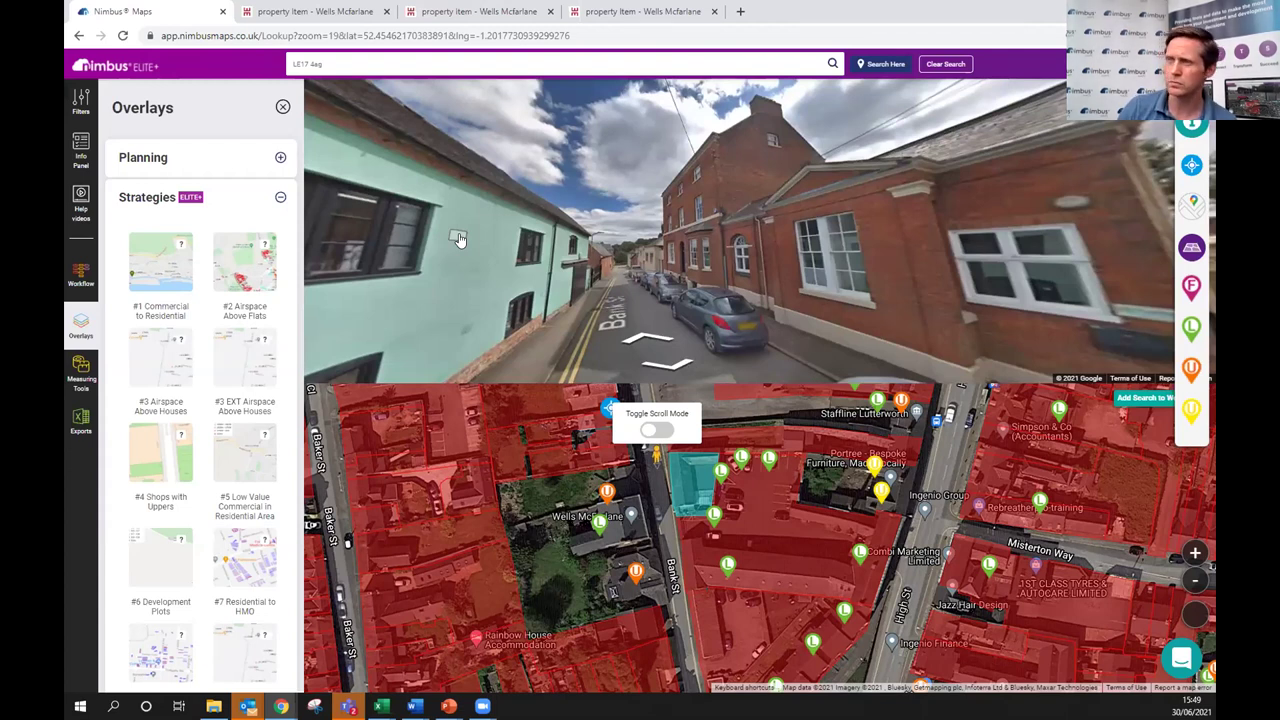
Re-apply the Commercial to Residential overlay and walk up to and past the green building.
left_click(180, 272)
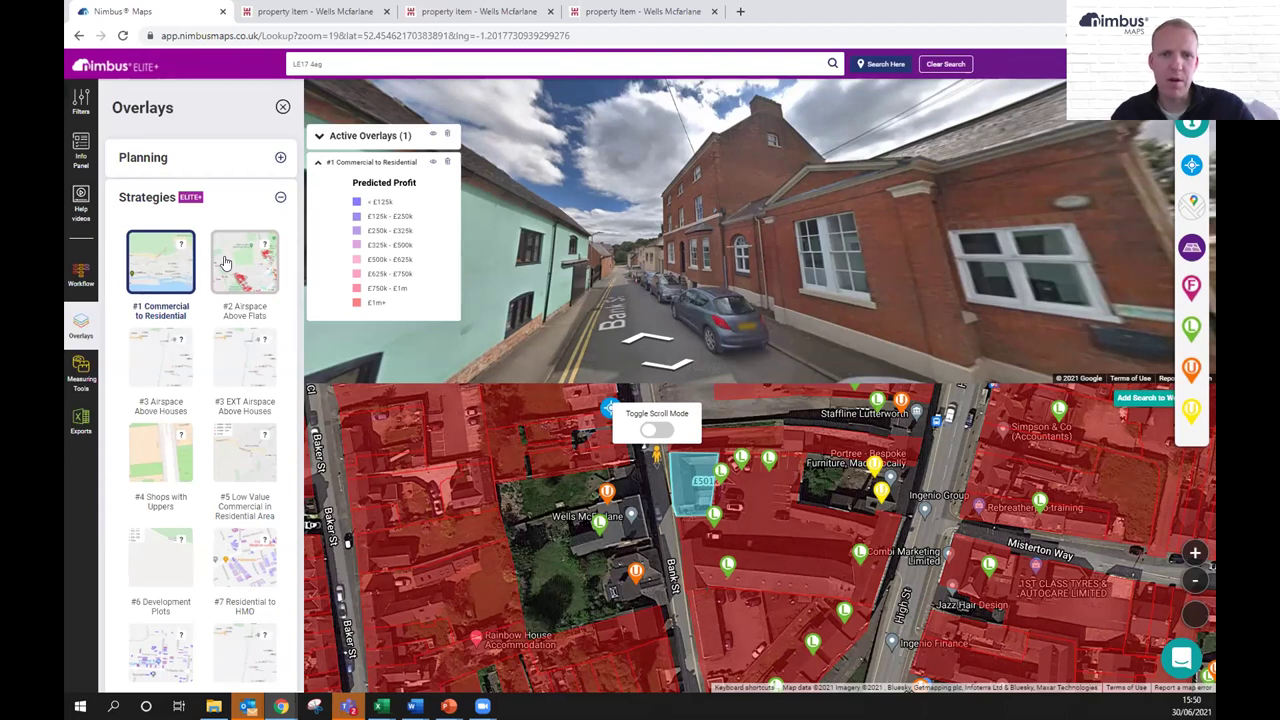
left_click_drag(505, 281, 617, 350)
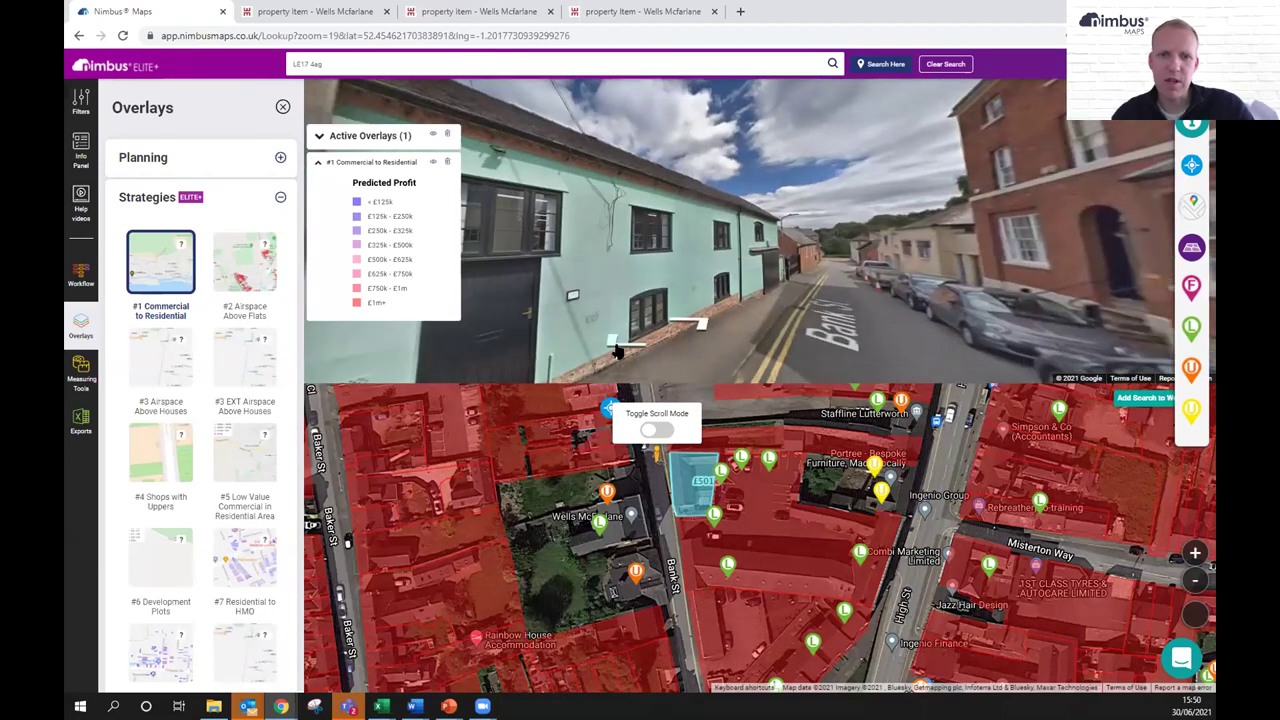
left_click(617, 350)
left_click(800, 300)
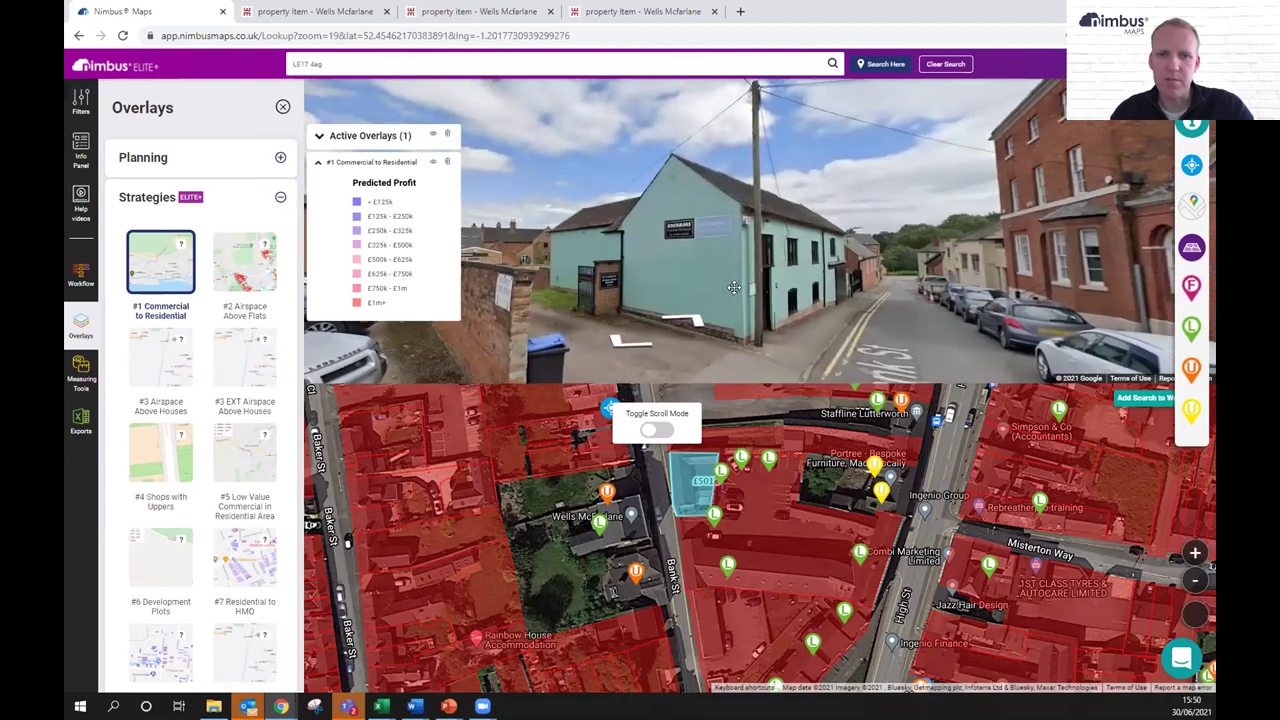
left_click(780, 303)
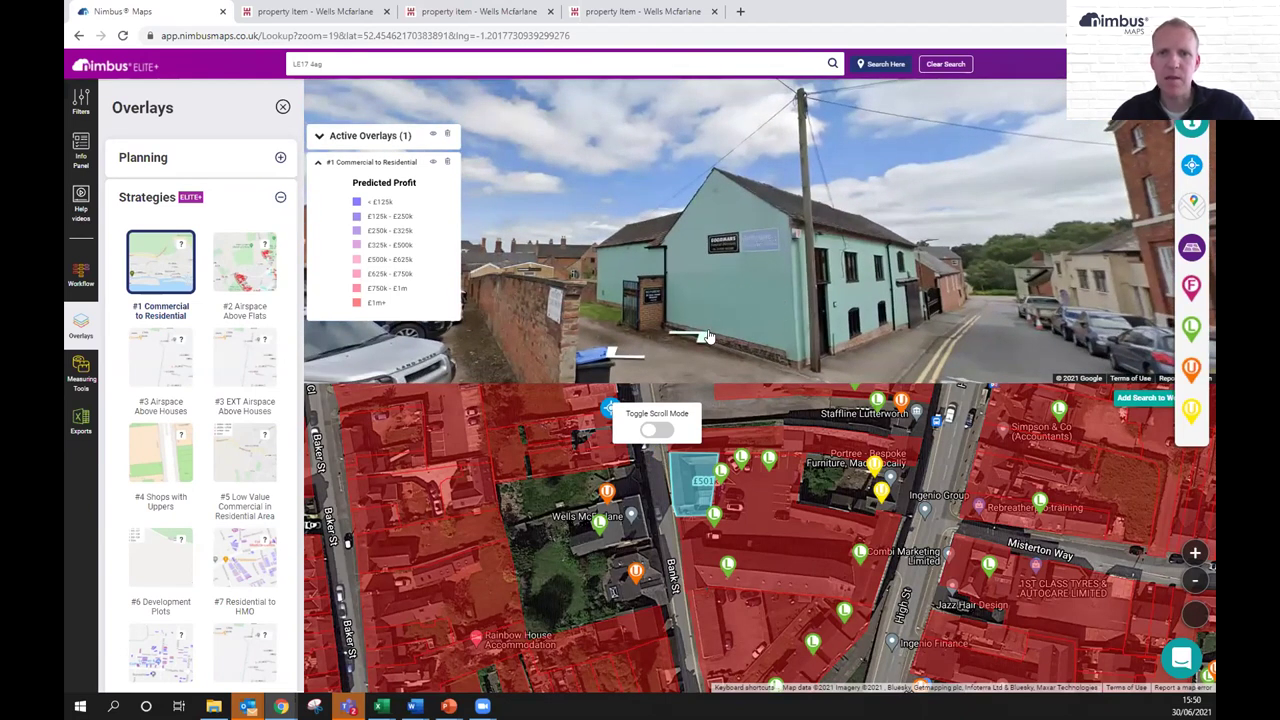
left_click(840, 296)
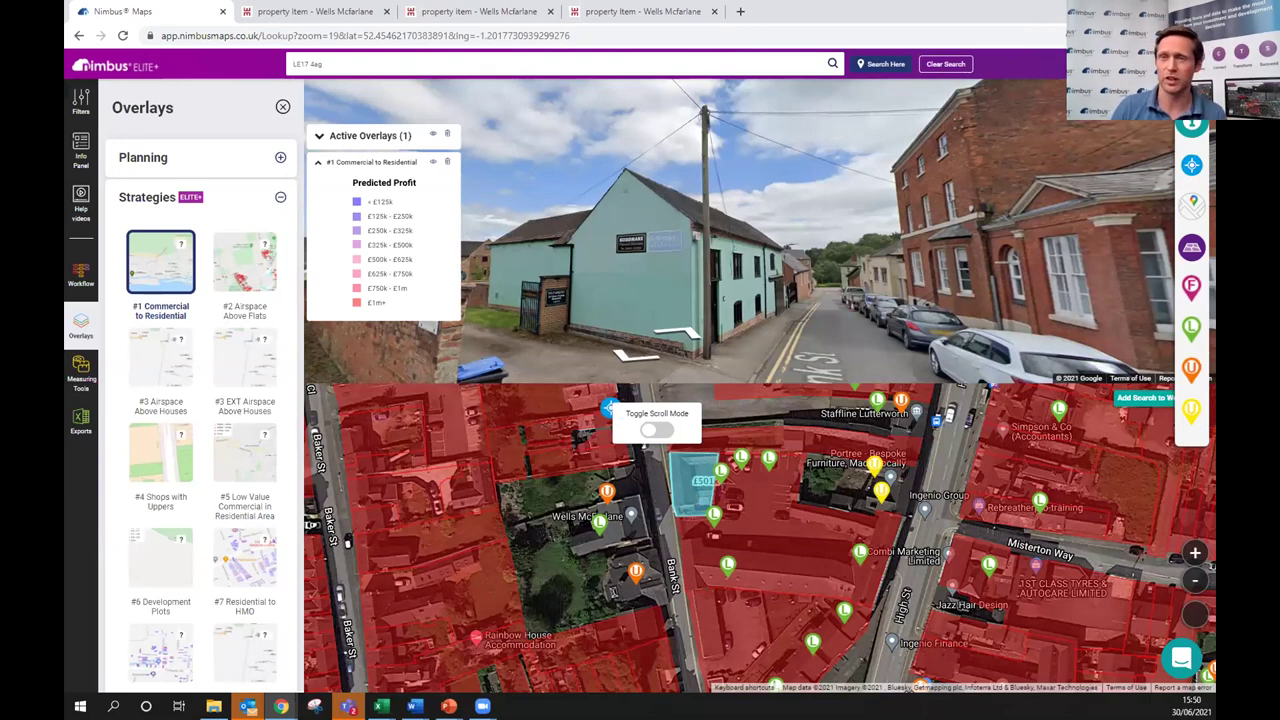
Swap to the #5 Low Value Commercial overlay, switch it off, and close the Overlays panel.
left_click(155, 272)
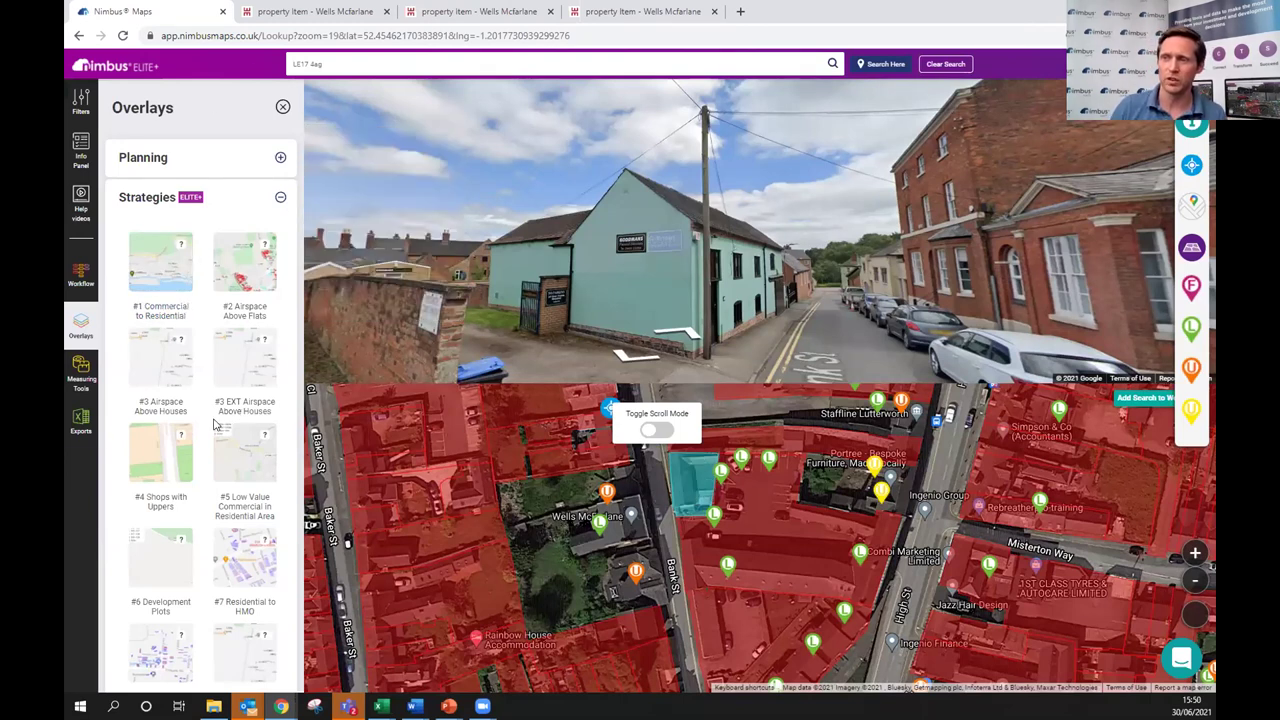
left_click(242, 448)
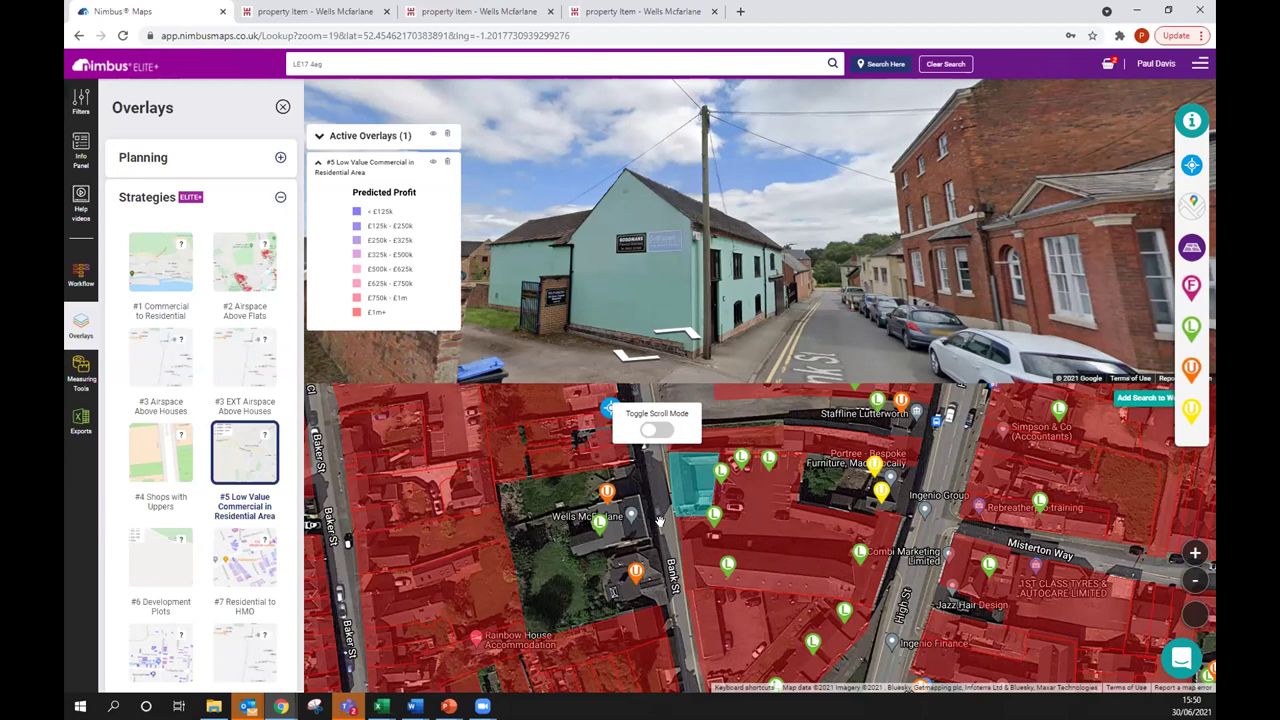
left_click(252, 445)
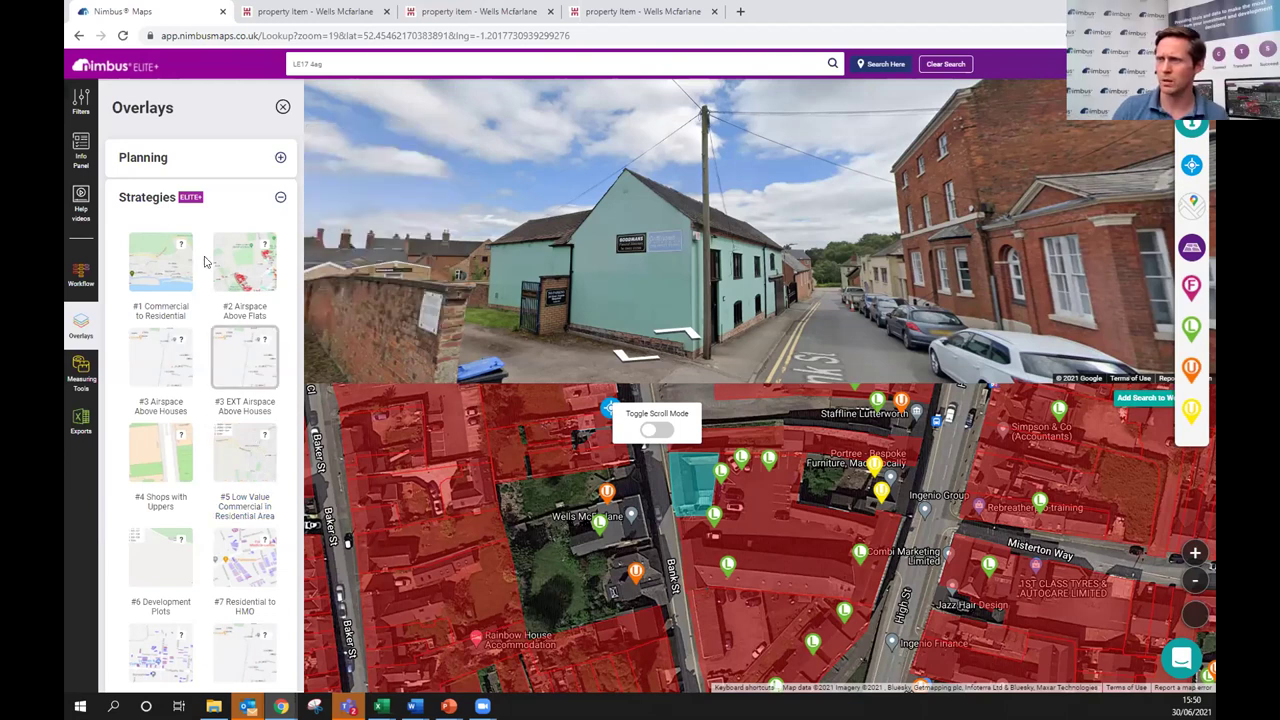
left_click(160, 202)
left_click(282, 108)
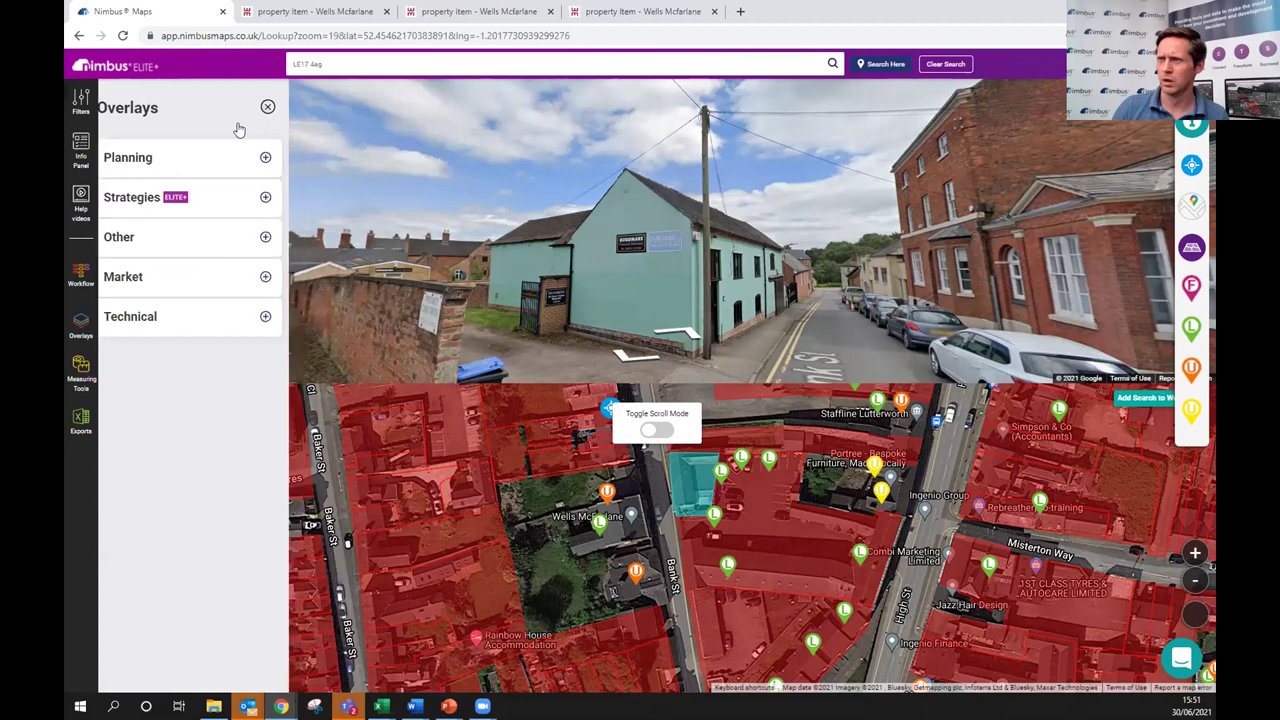
Close Street View and briefly check the export options.
left_click(107, 97)
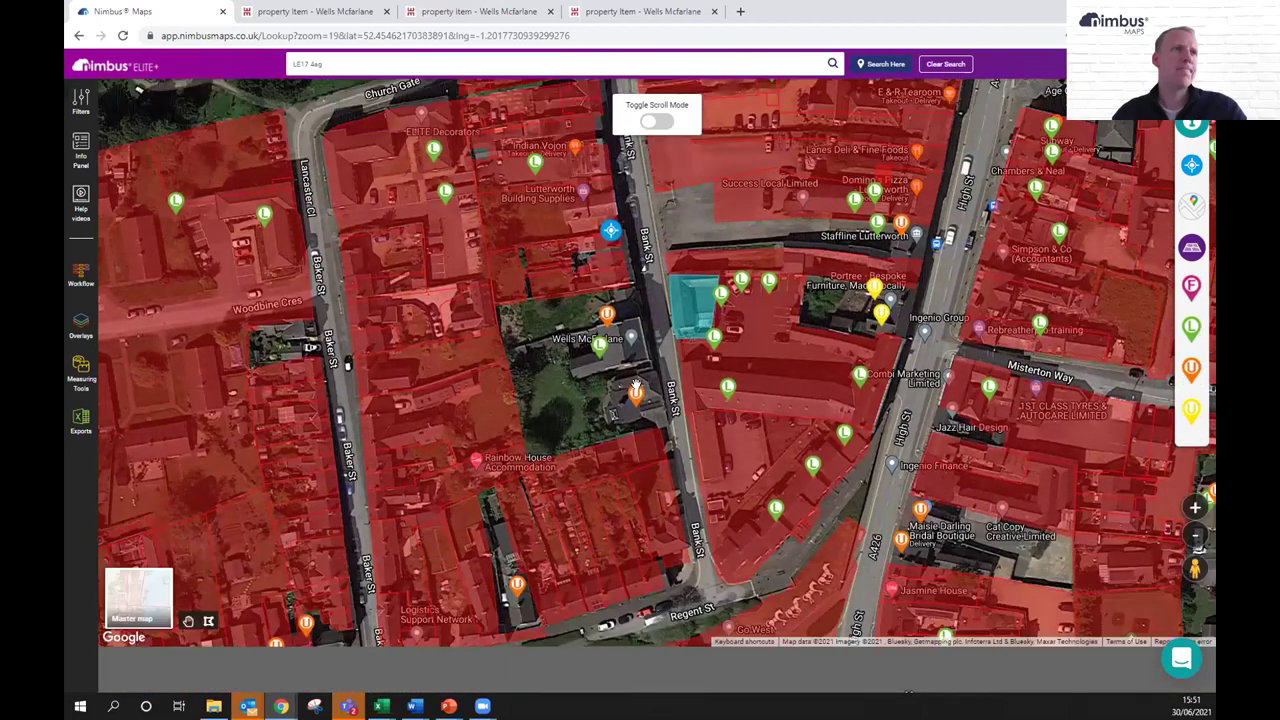
scroll(511, 390, "down", 1)
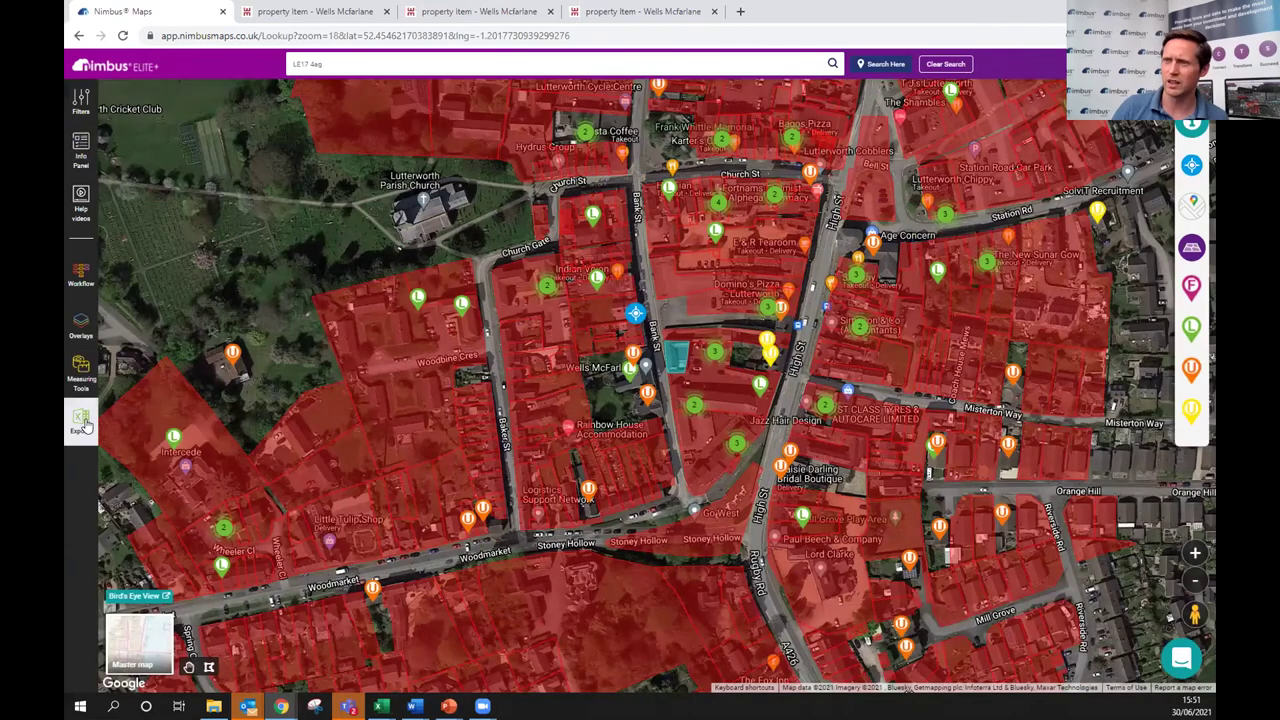
left_click(81, 422)
left_click(79, 438)
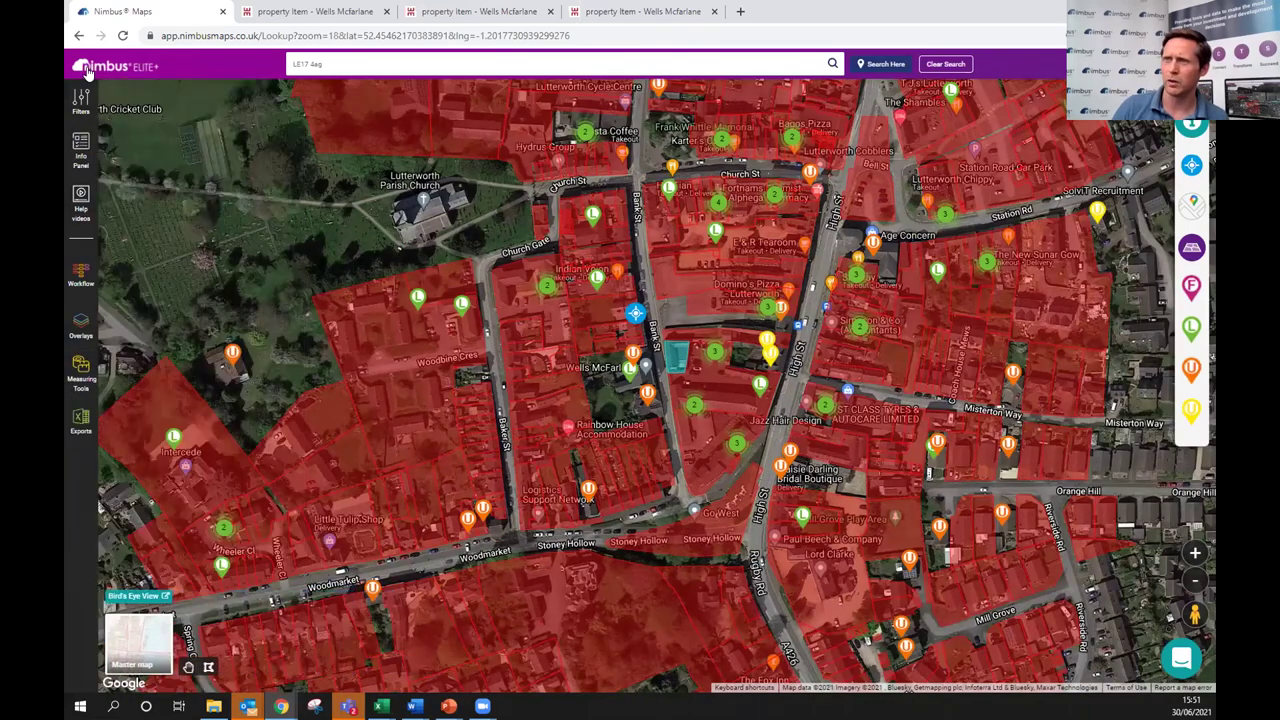
Restrict sales comparables to residential types sold since 30/6/2019 and export them.
left_click(81, 100)
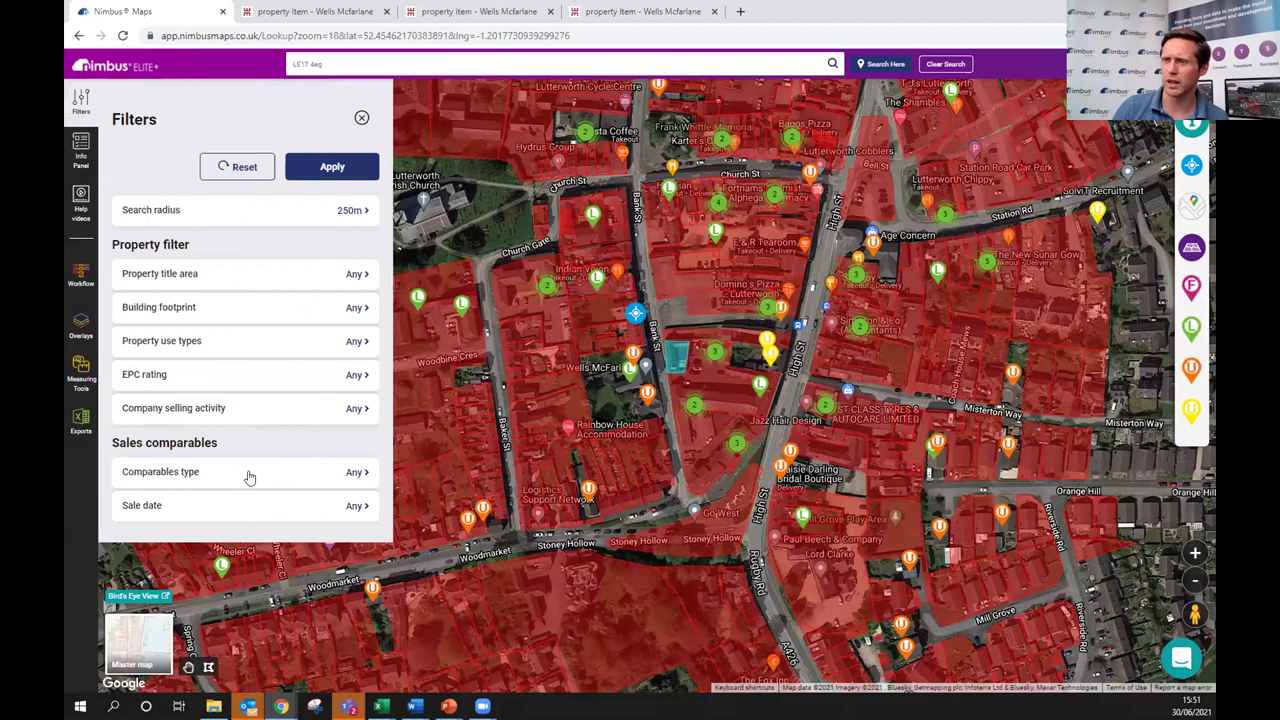
left_click(286, 476)
left_click(548, 371)
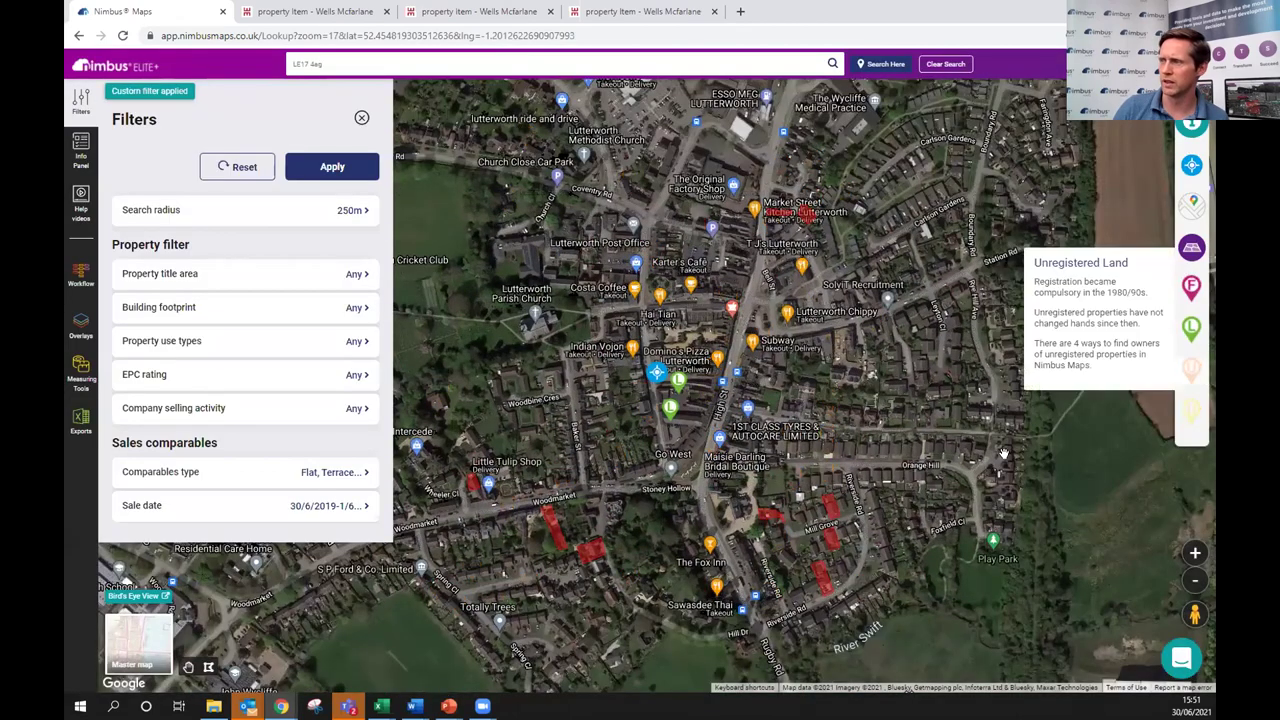
left_click(1193, 372)
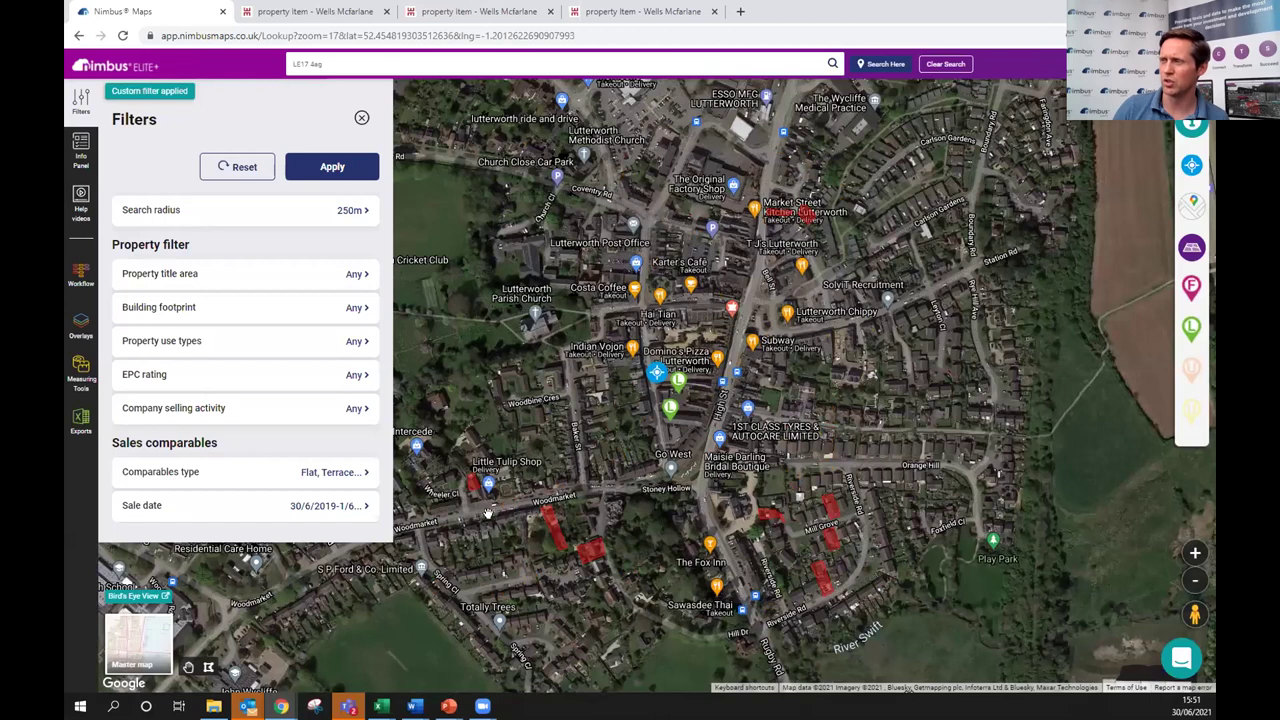
left_click(83, 420)
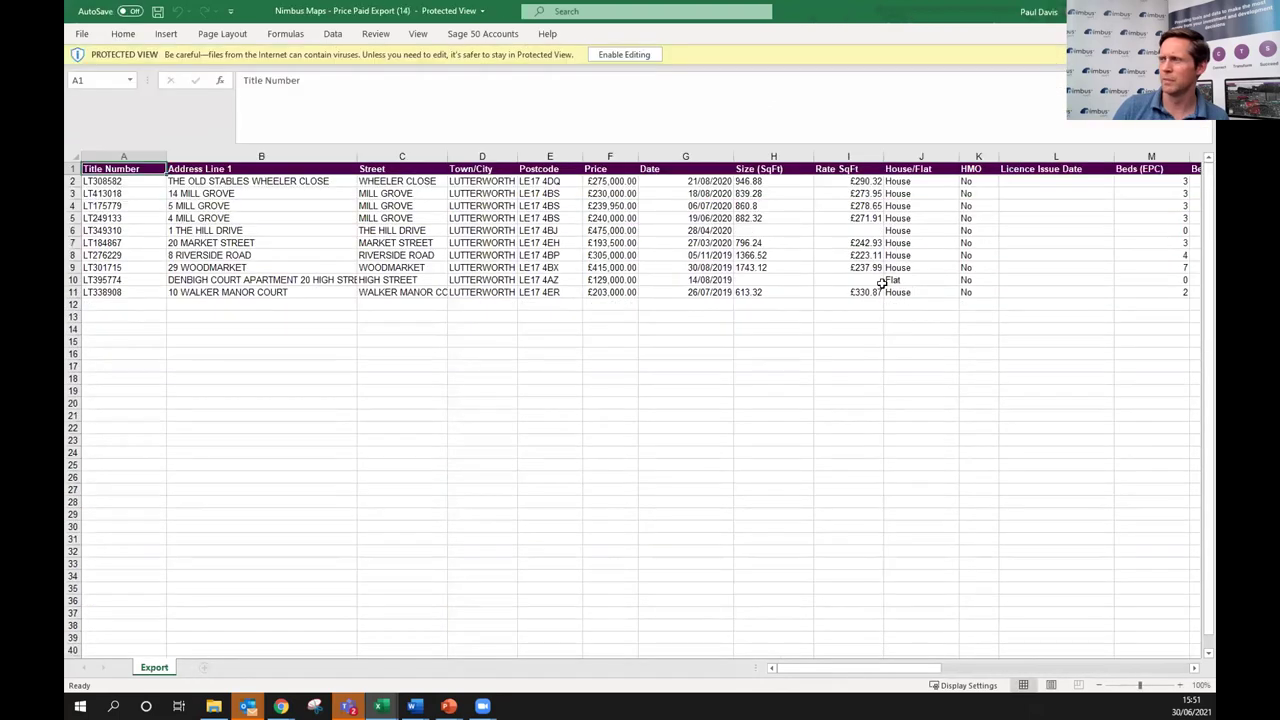
Inspect the Rate SqFt values, starting at 290.32, and enable editing of the workbook.
left_click(870, 181)
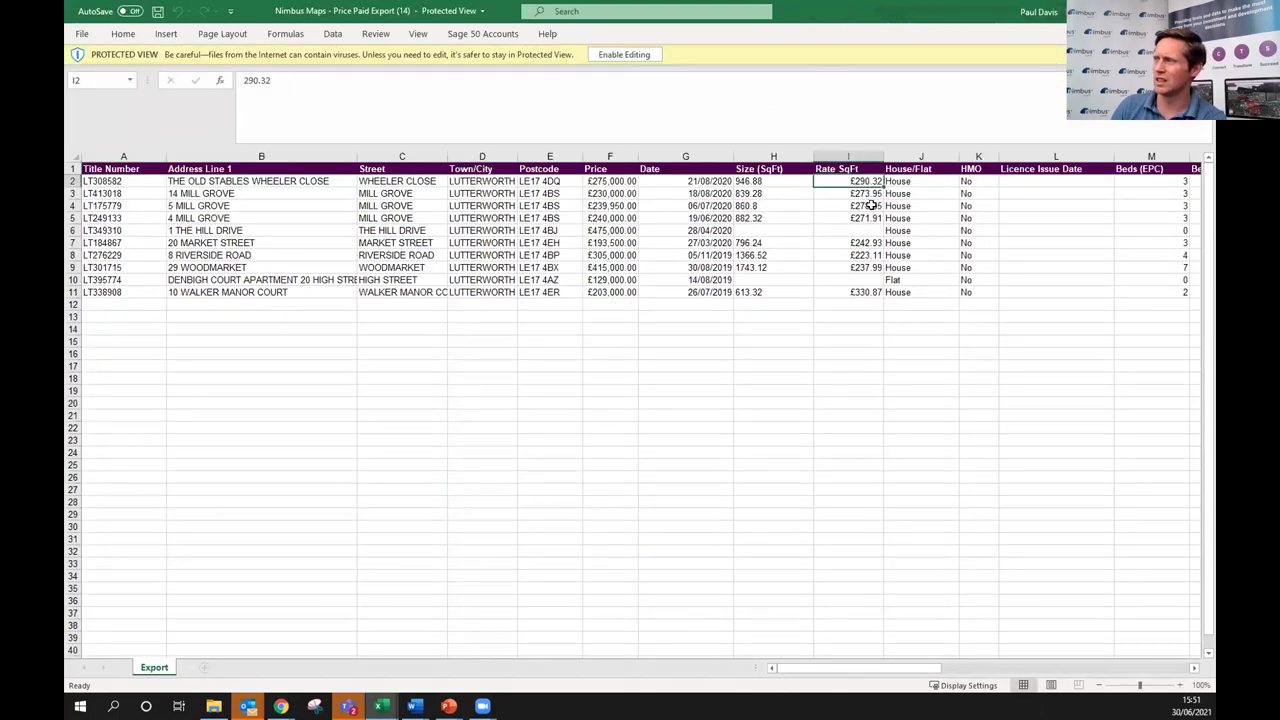
left_click_drag(866, 206, 868, 218)
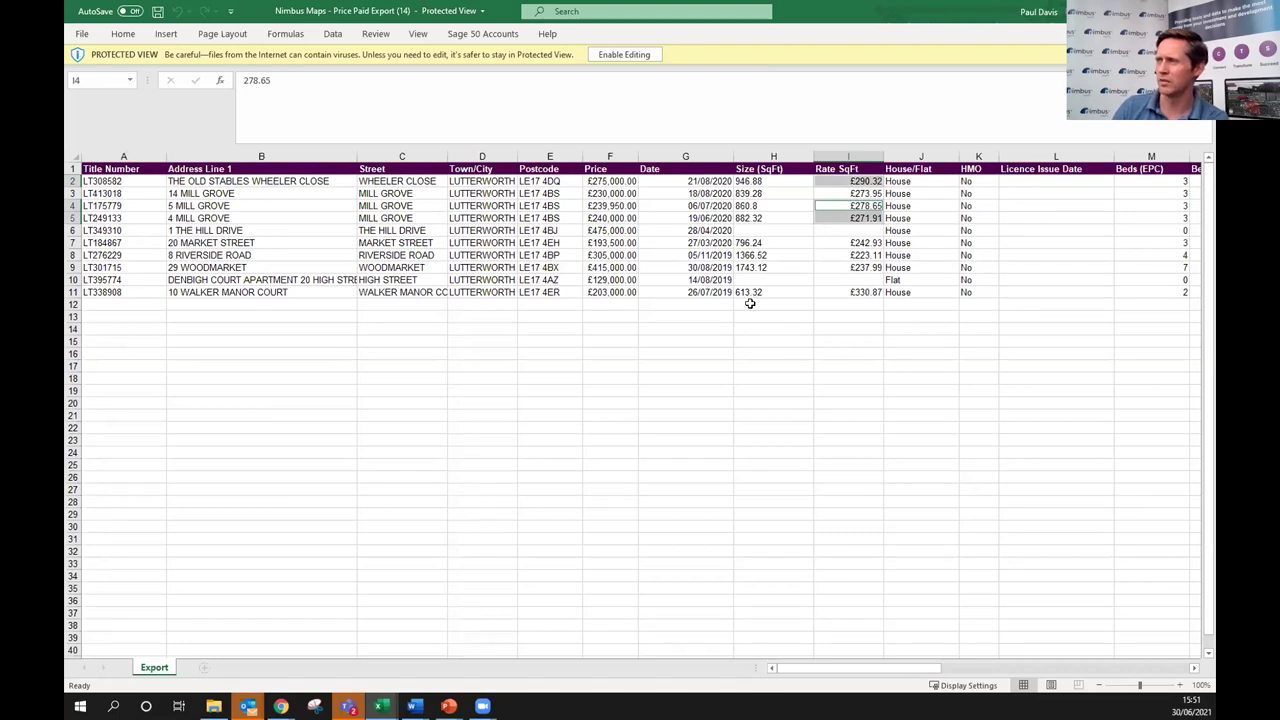
left_click(627, 54)
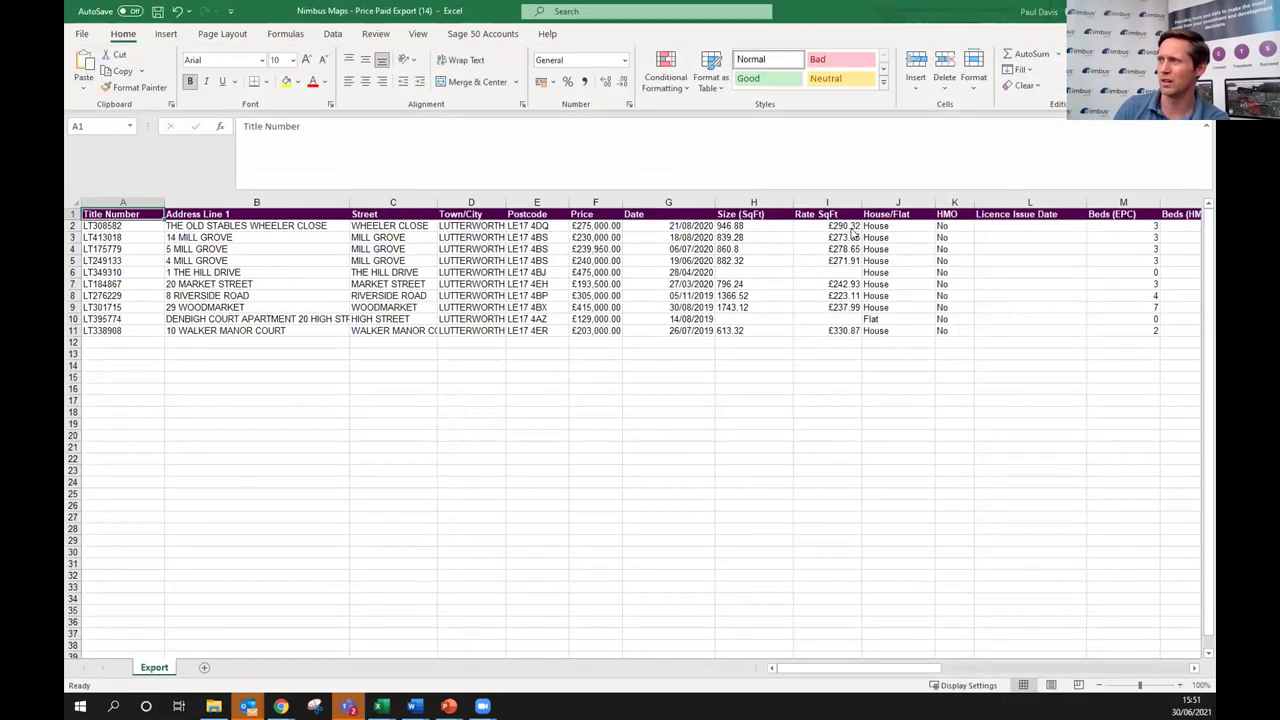
Compare three sales' rates and property types, check Denbigh Court, then return to Nimbus Maps.
left_click(852, 226)
left_click(850, 238, "ctrl")
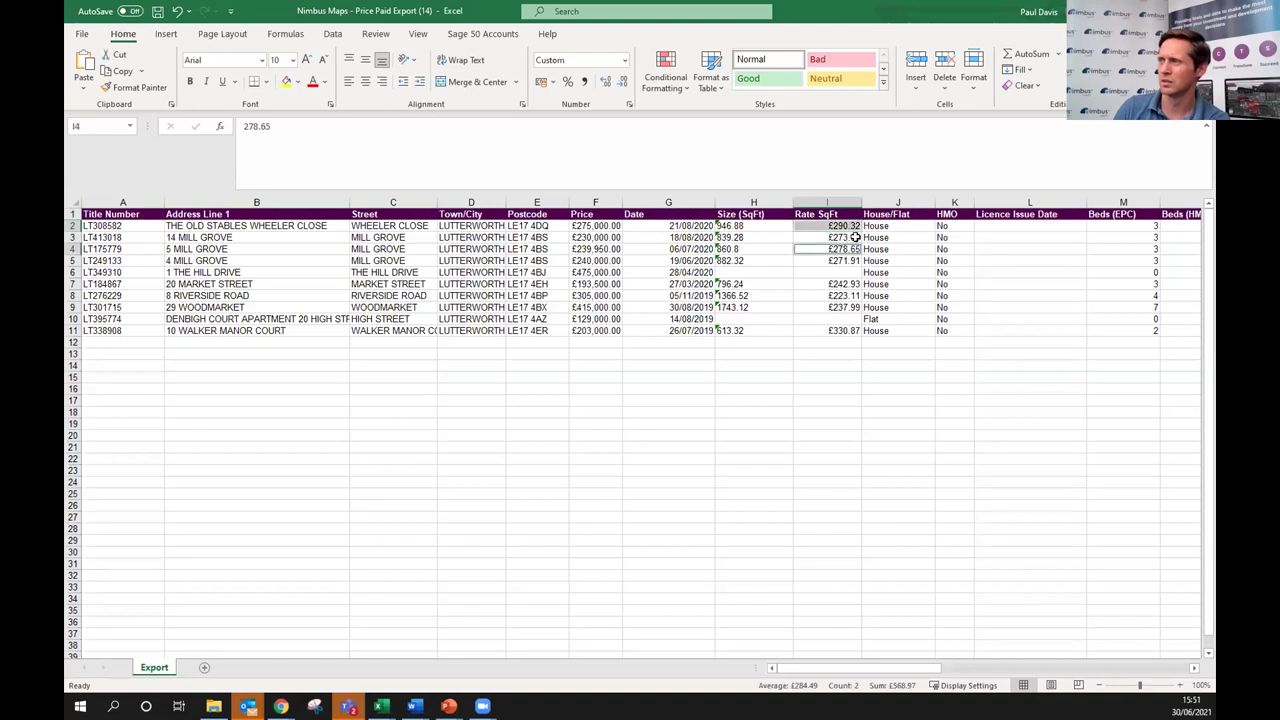
left_click(850, 249, "shift")
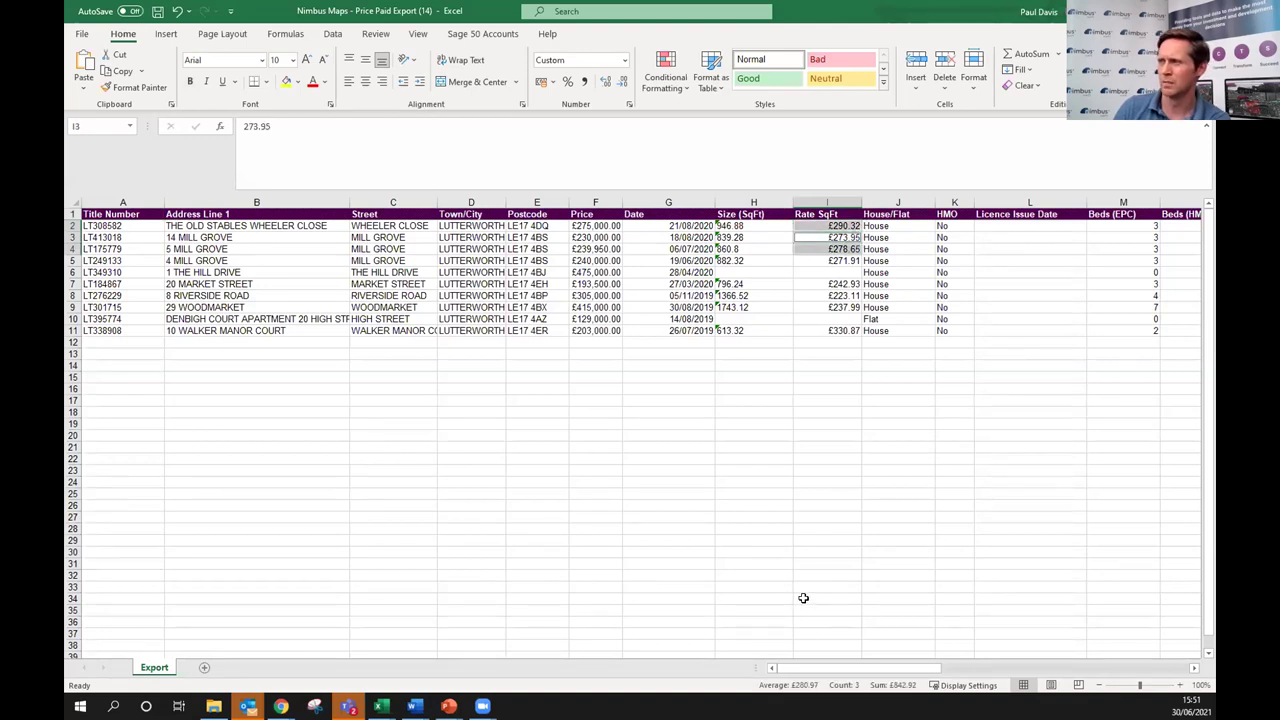
left_click_drag(886, 228, 886, 250)
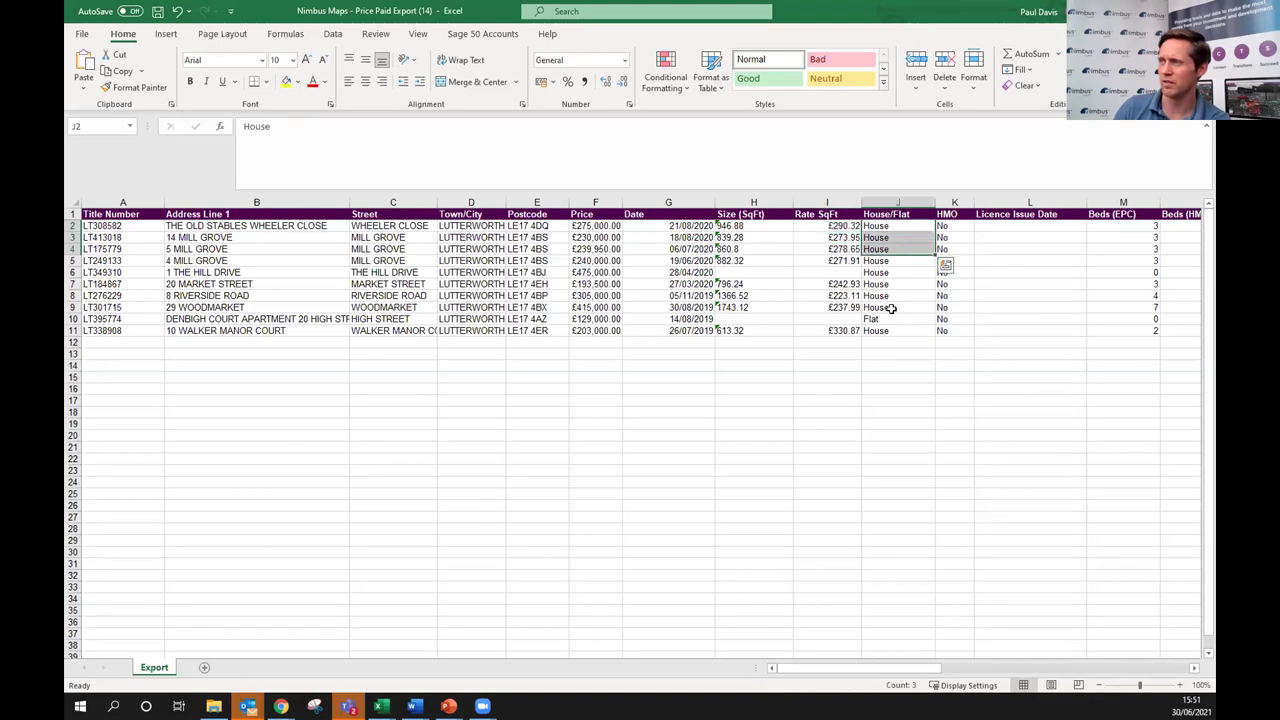
left_click(889, 318)
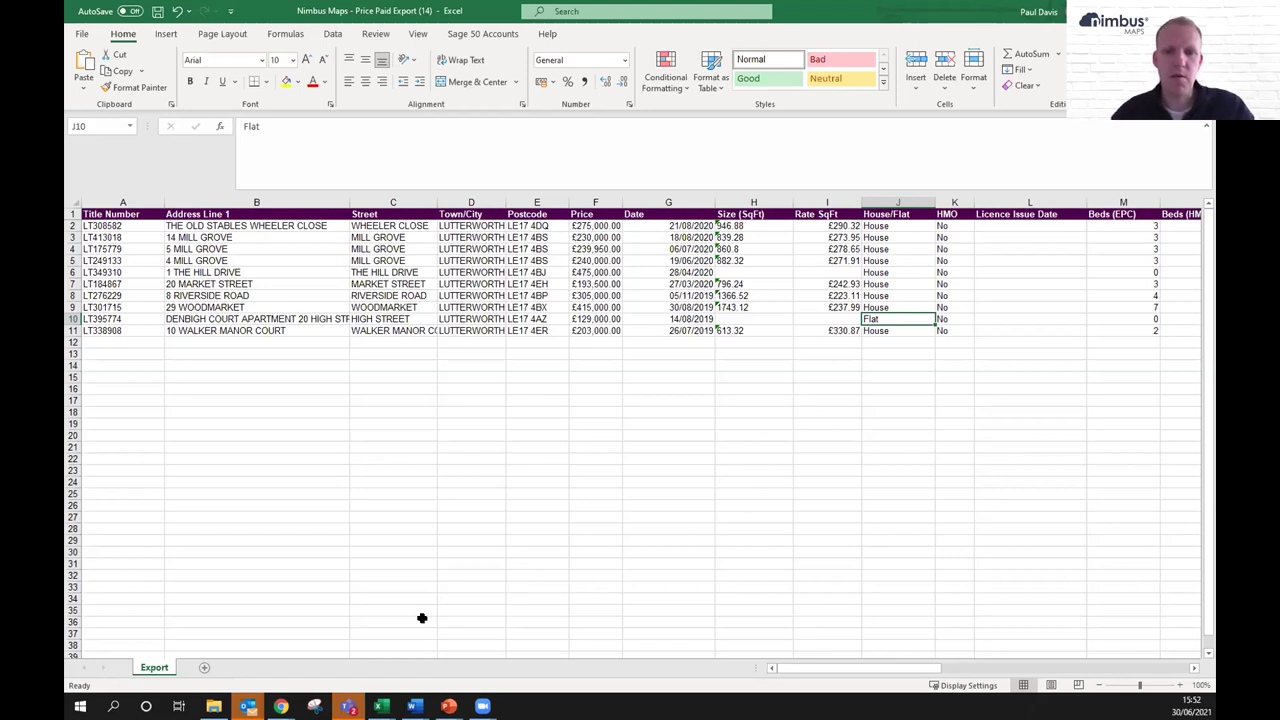
left_click(281, 706)
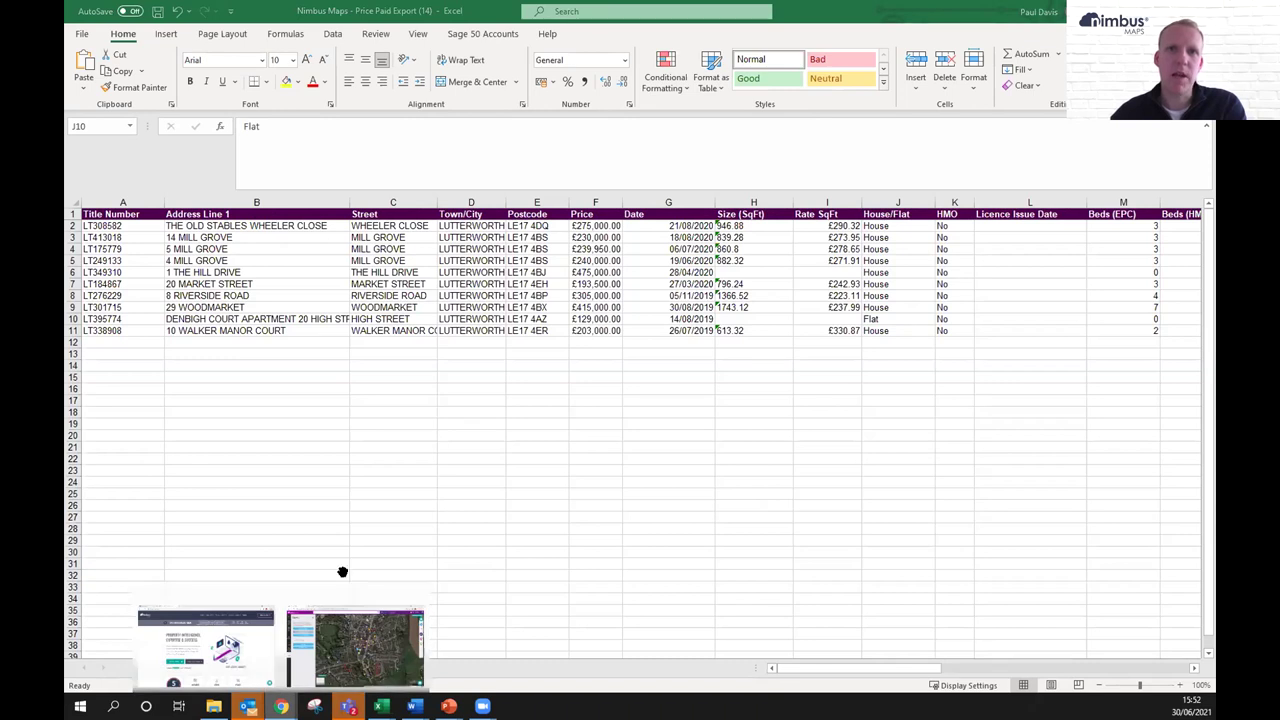
left_click(327, 661)
Close Exports and turn on the HMOs (Beta) market overlay.
left_click(283, 108)
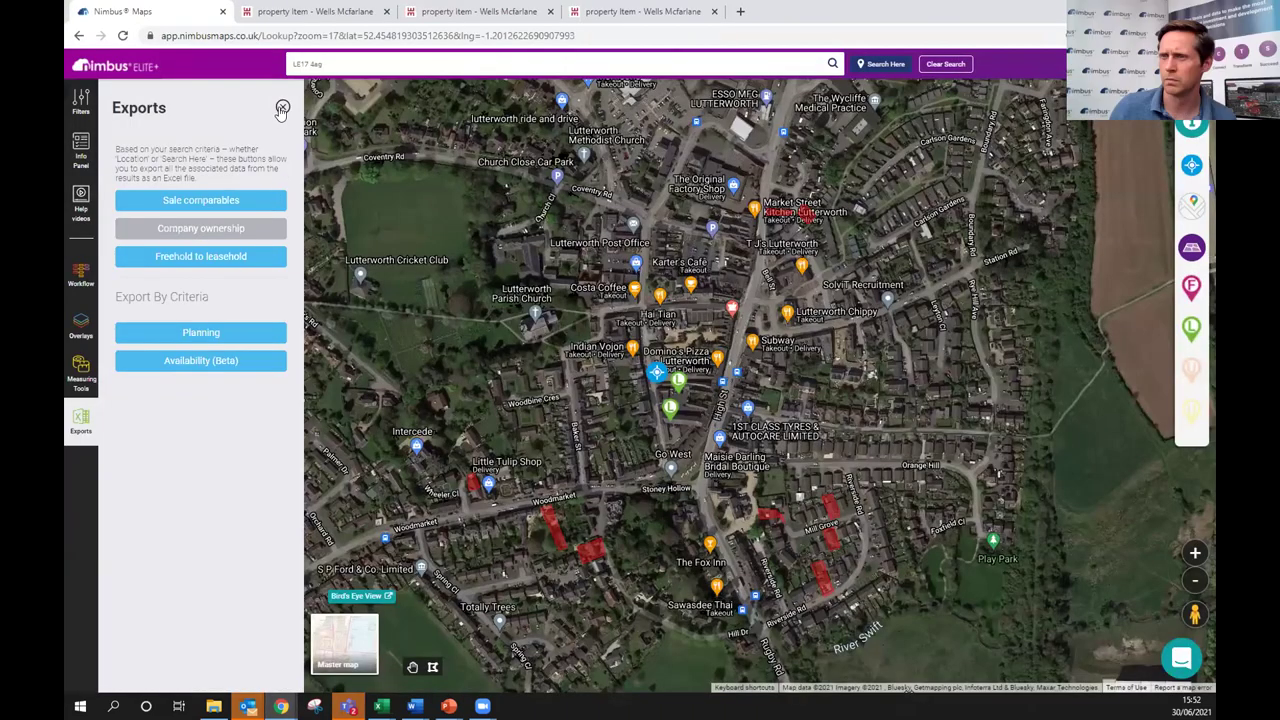
left_click(88, 322)
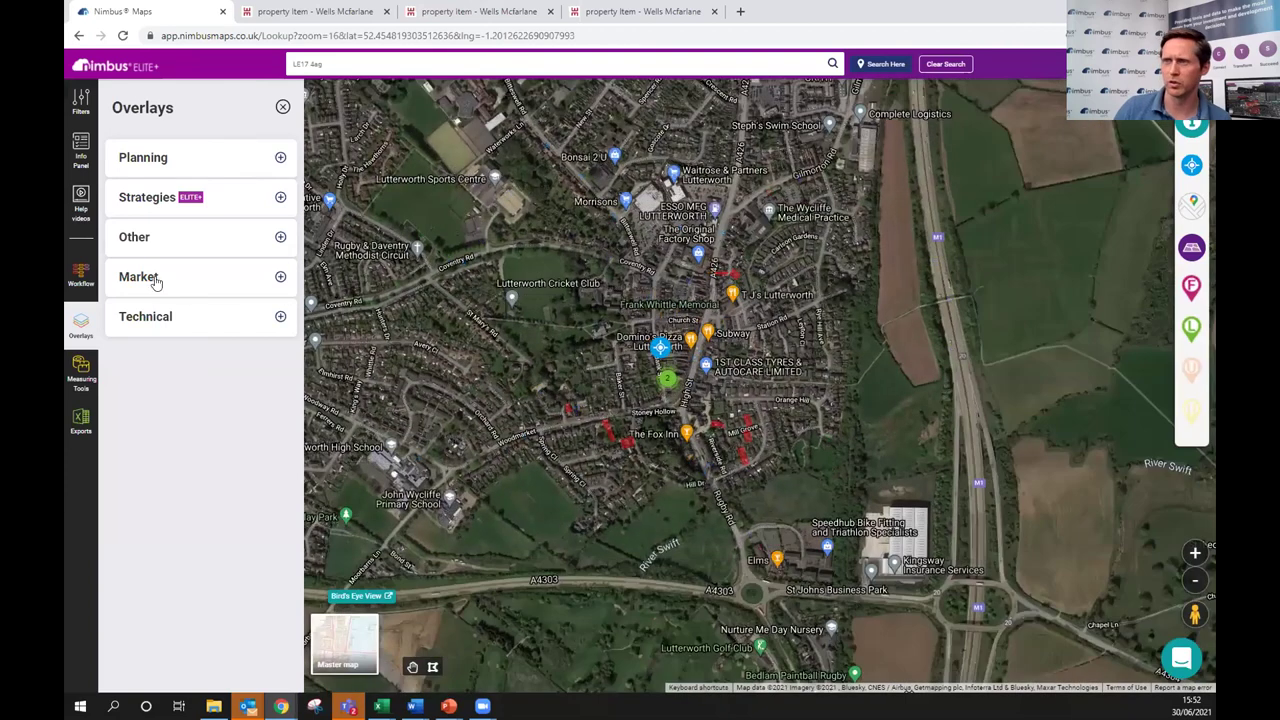
left_click(157, 277)
left_click(163, 538)
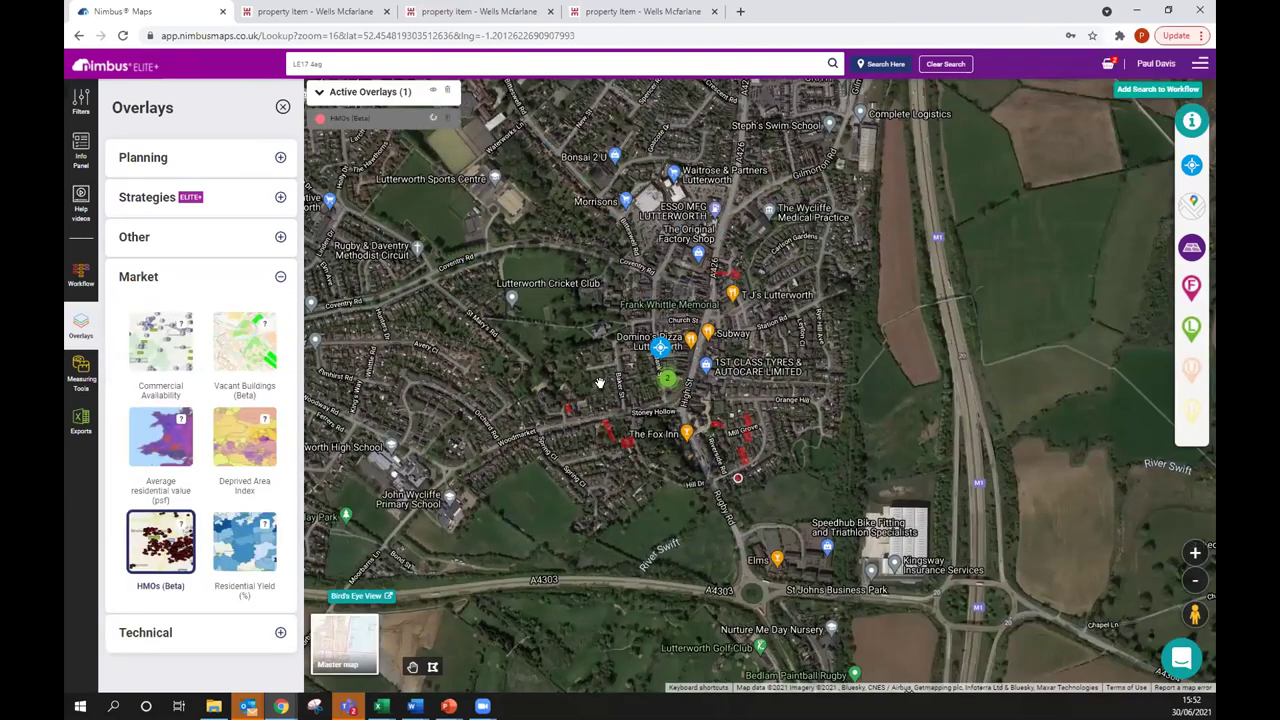
Zoom out to see the HMO cluster around Rugby.
scroll(668, 428, "down", 1)
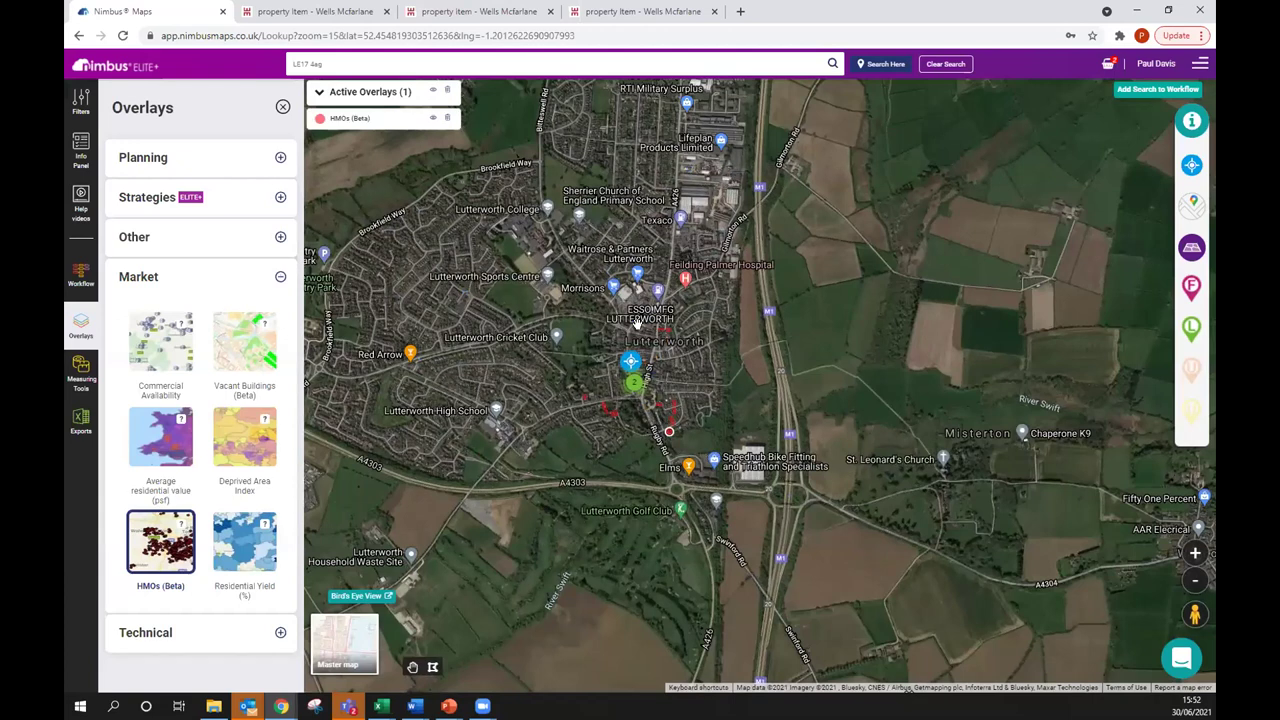
scroll(666, 412, "down", 1)
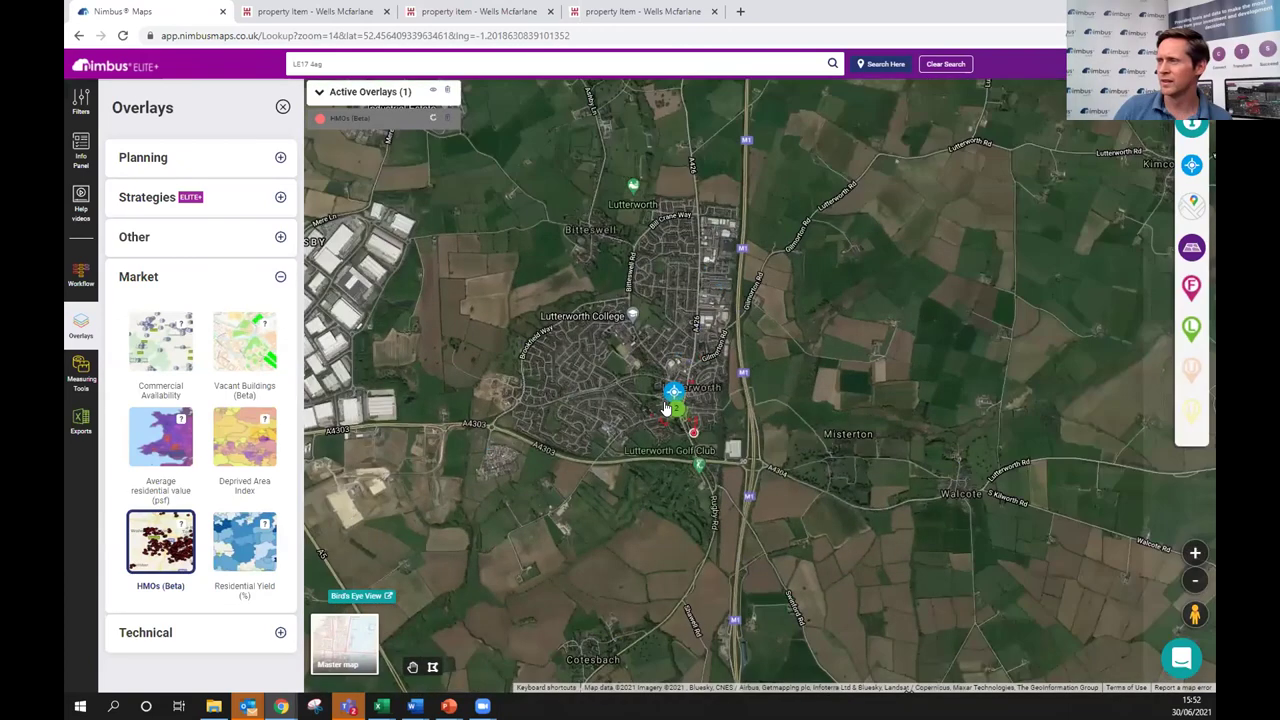
scroll(666, 408, "down", 1)
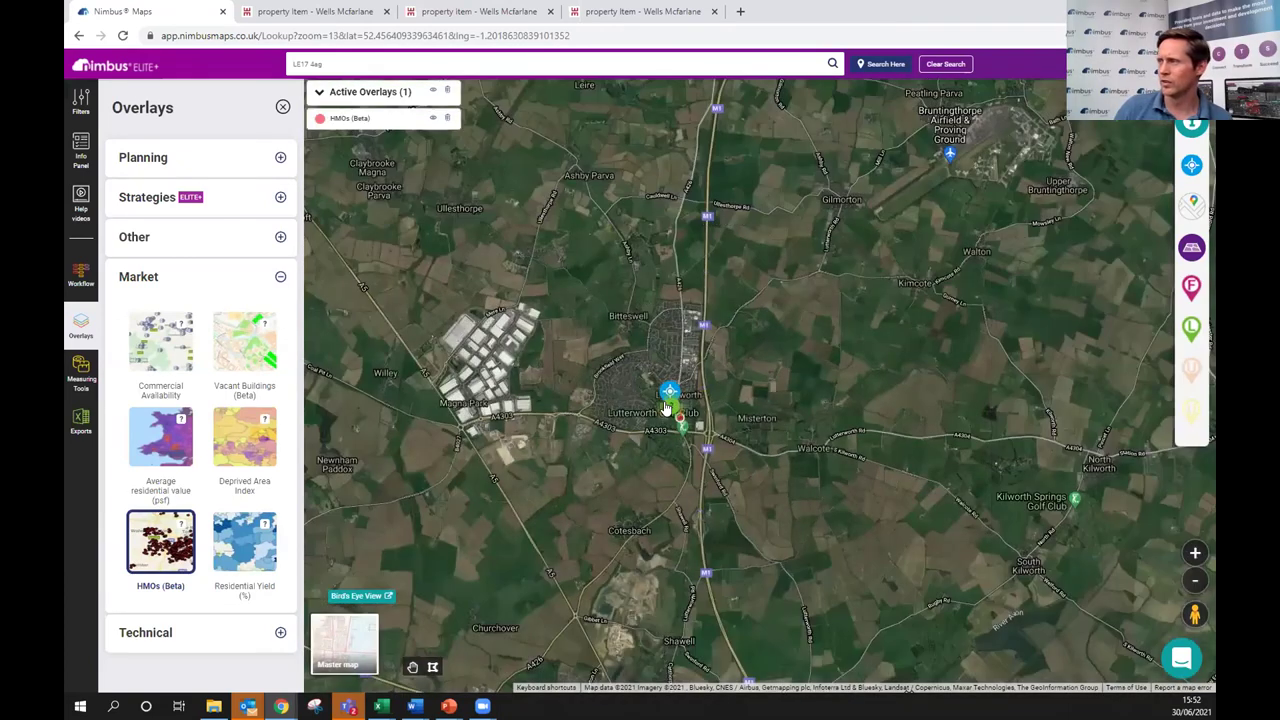
scroll(666, 408, "down", 1)
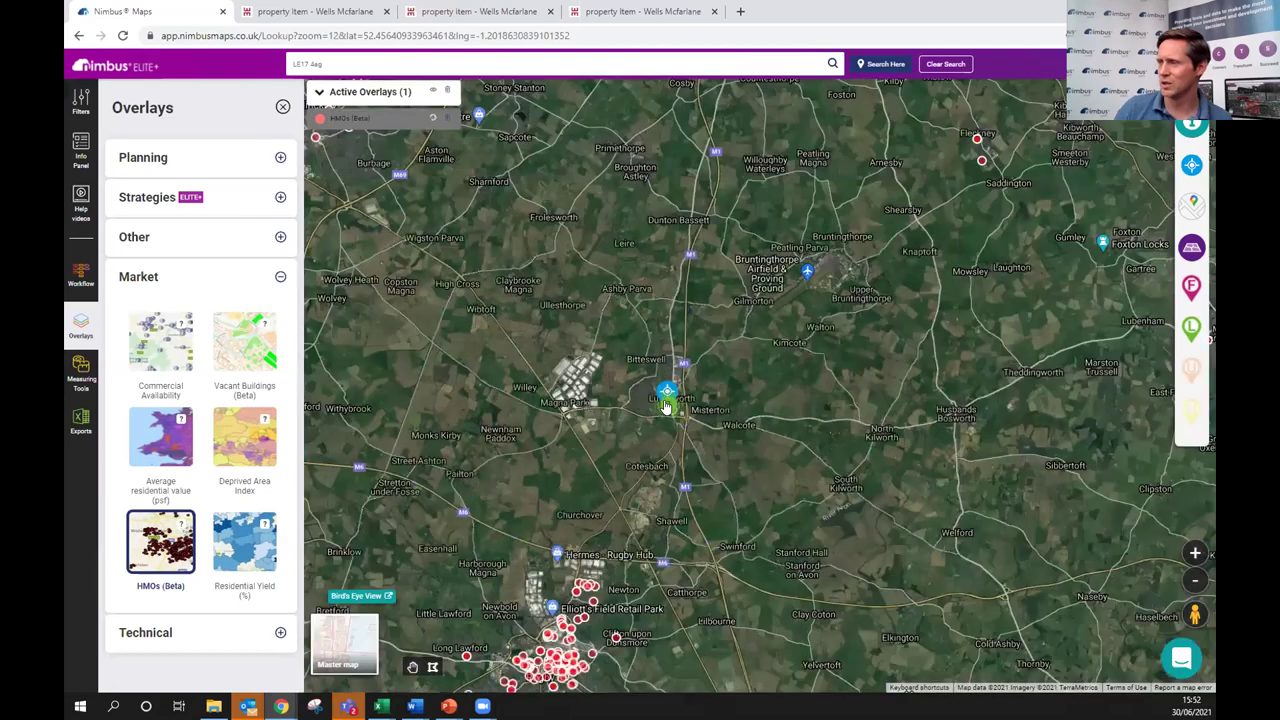
left_click_drag(666, 408, 700, 205)
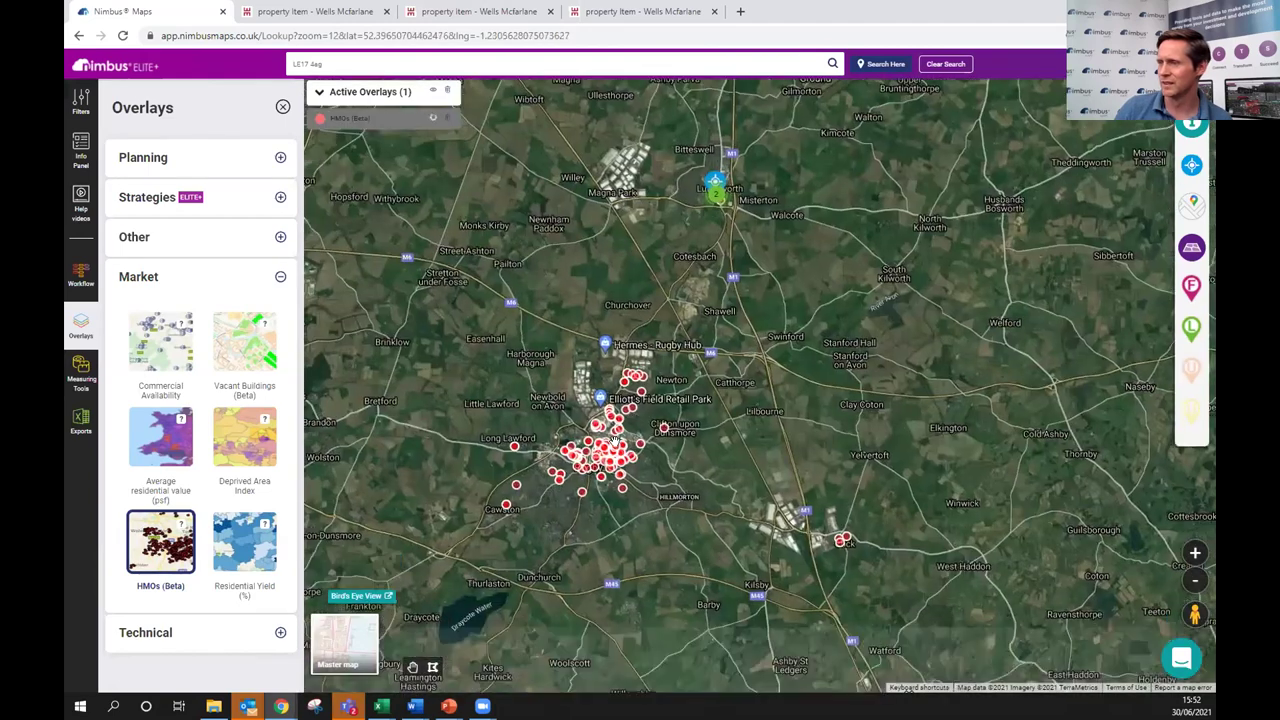
scroll(618, 442, "up", 2)
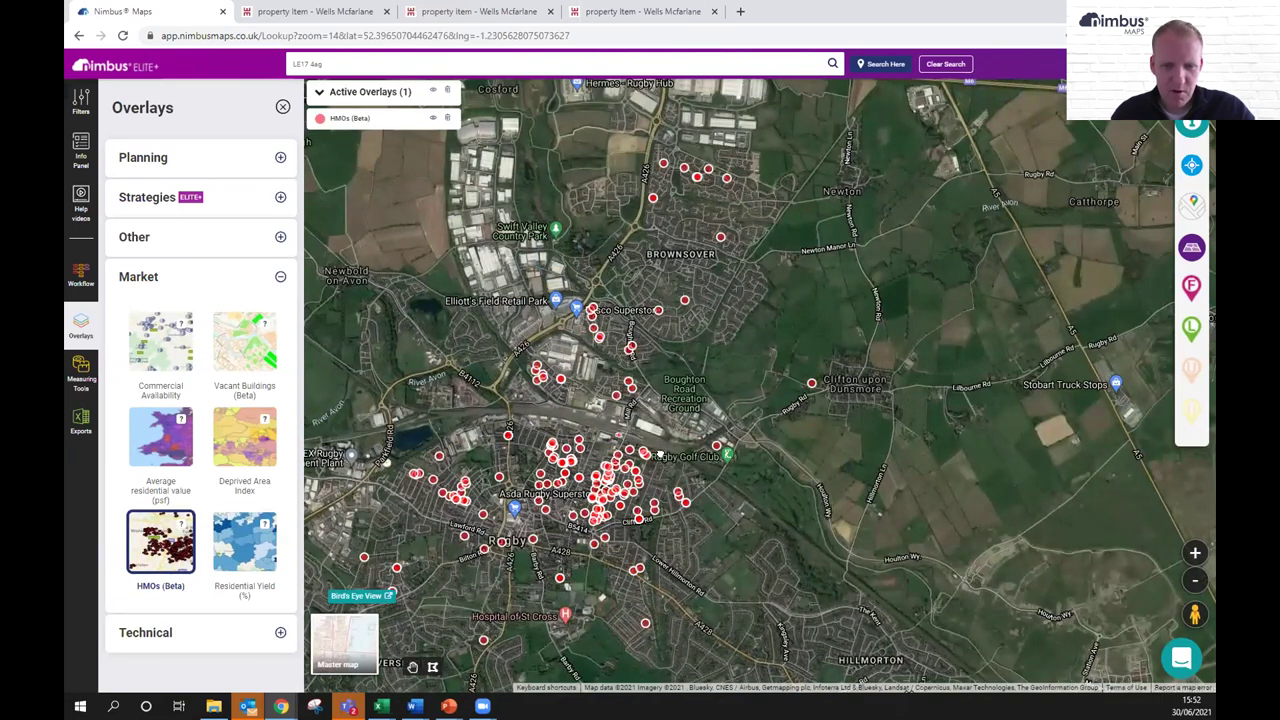
Pan back to Lutterworth, remove the HMO overlay and turn on Residential Yield (%).
left_click_drag(782, 210, 692, 481)
left_click_drag(690, 260, 682, 440)
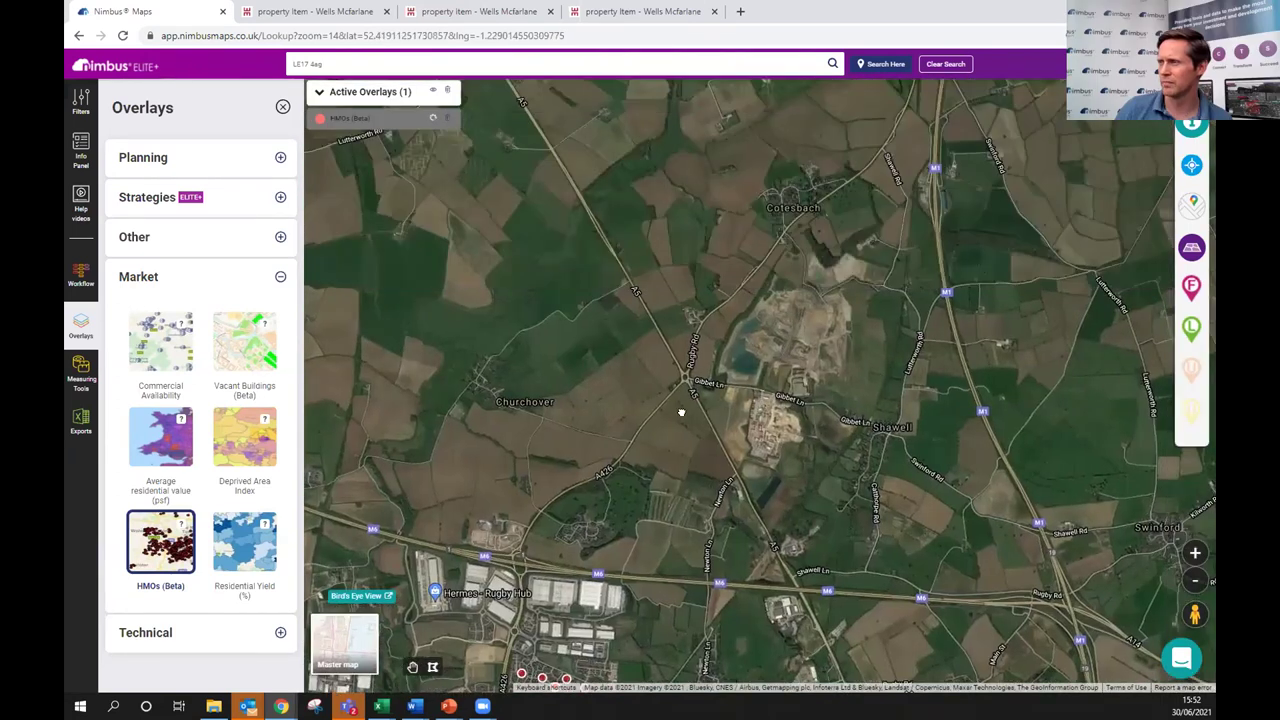
left_click_drag(690, 200, 698, 431)
left_click_drag(729, 168, 729, 314)
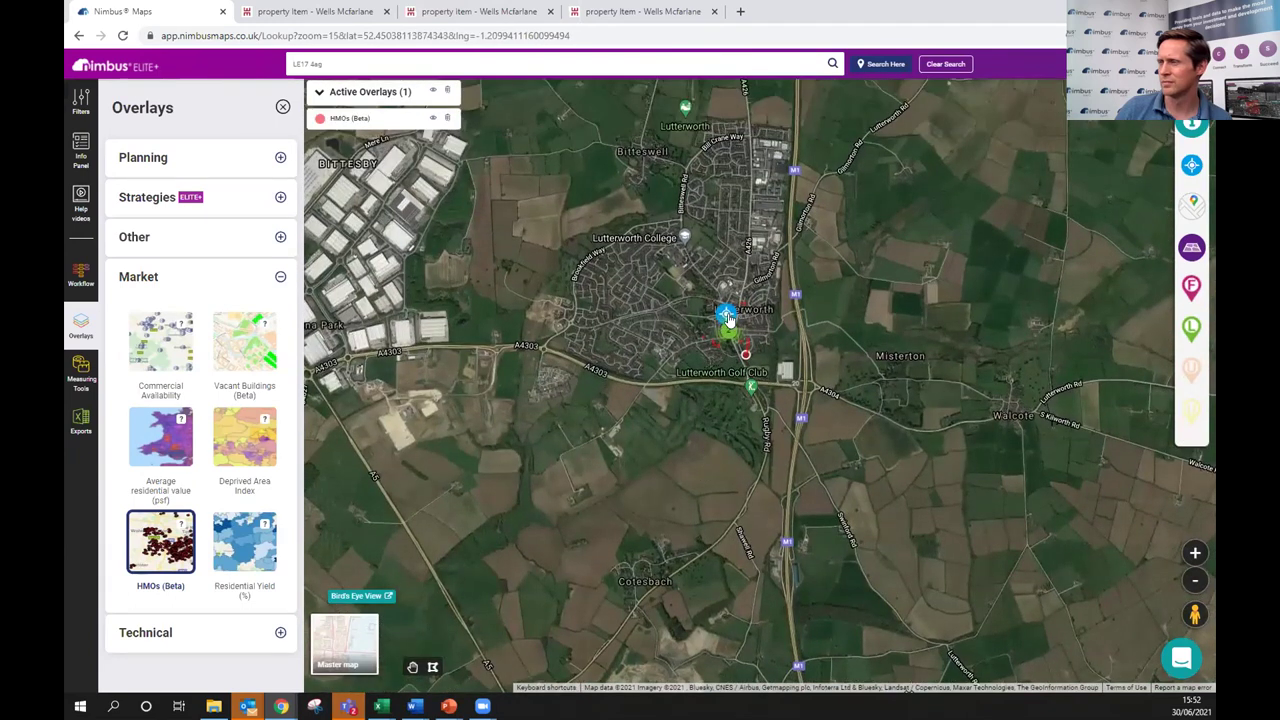
scroll(727, 318, "up", 3)
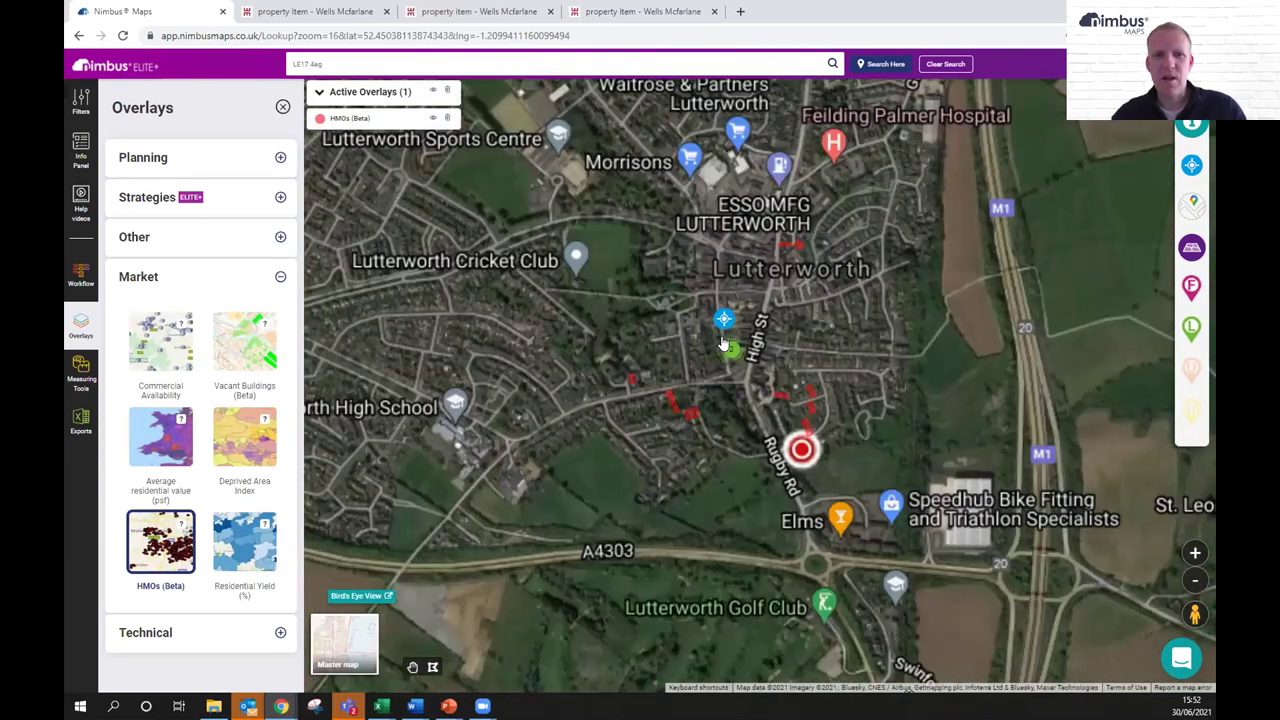
scroll(724, 343, "up", 2)
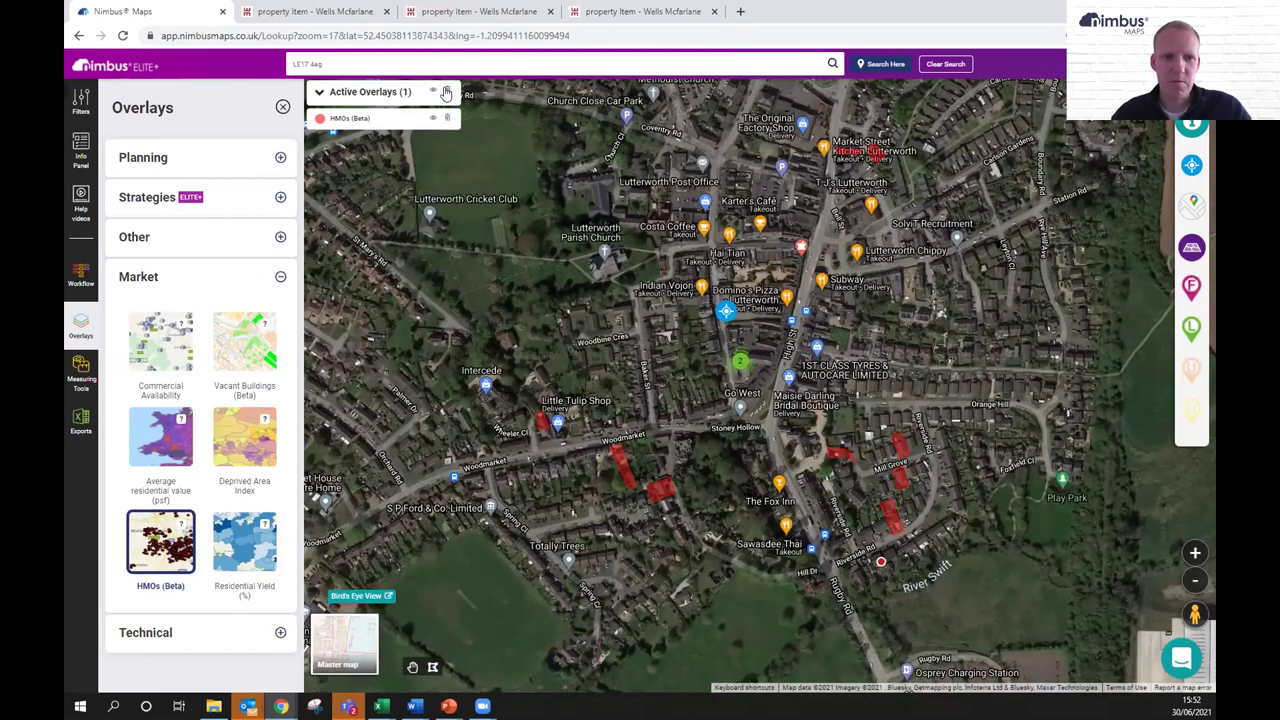
left_click(447, 118)
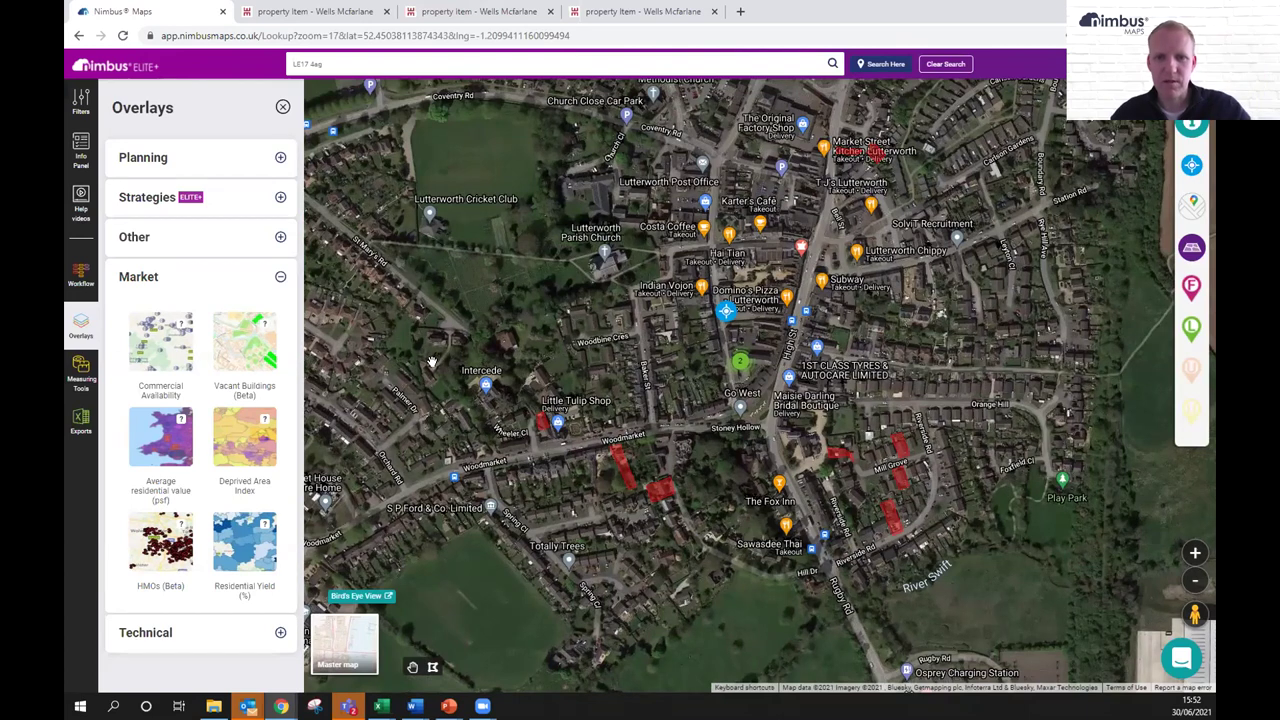
left_click(252, 556)
Read central Lutterworth's rental yield (LE17 average 4.41%), then dismiss it and remove the yield overlay.
left_click(710, 314)
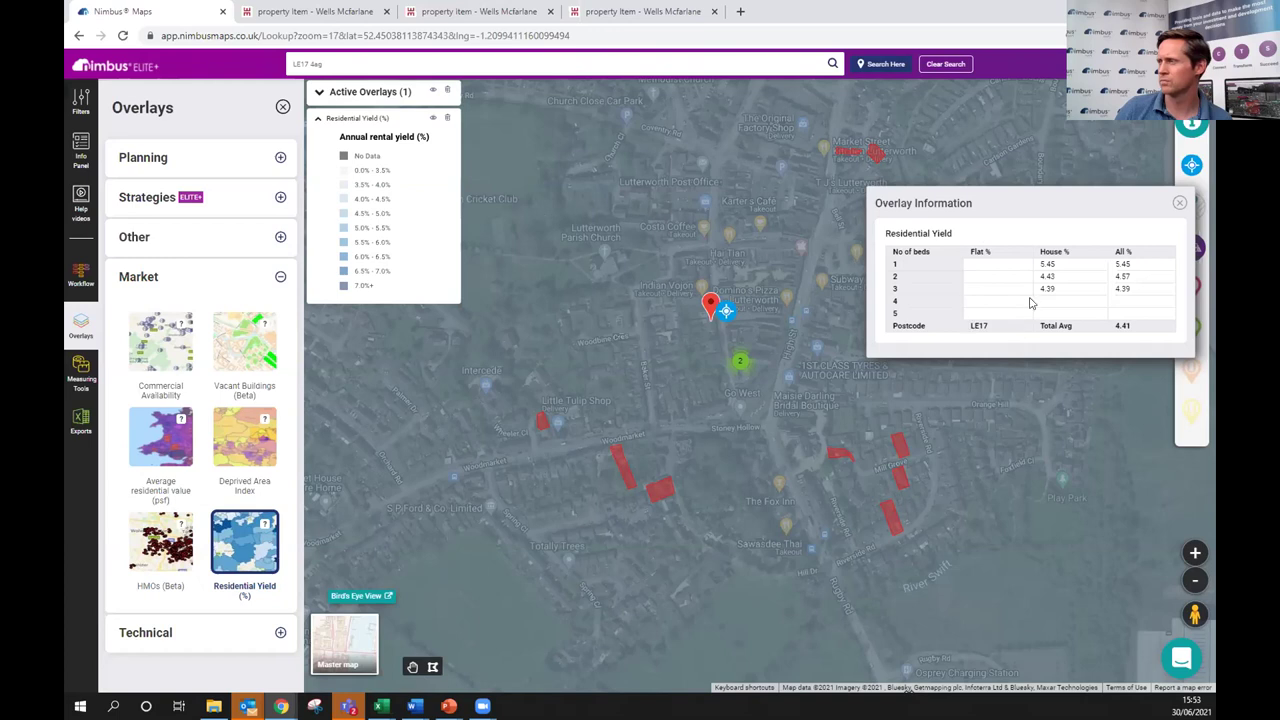
left_click(1178, 203)
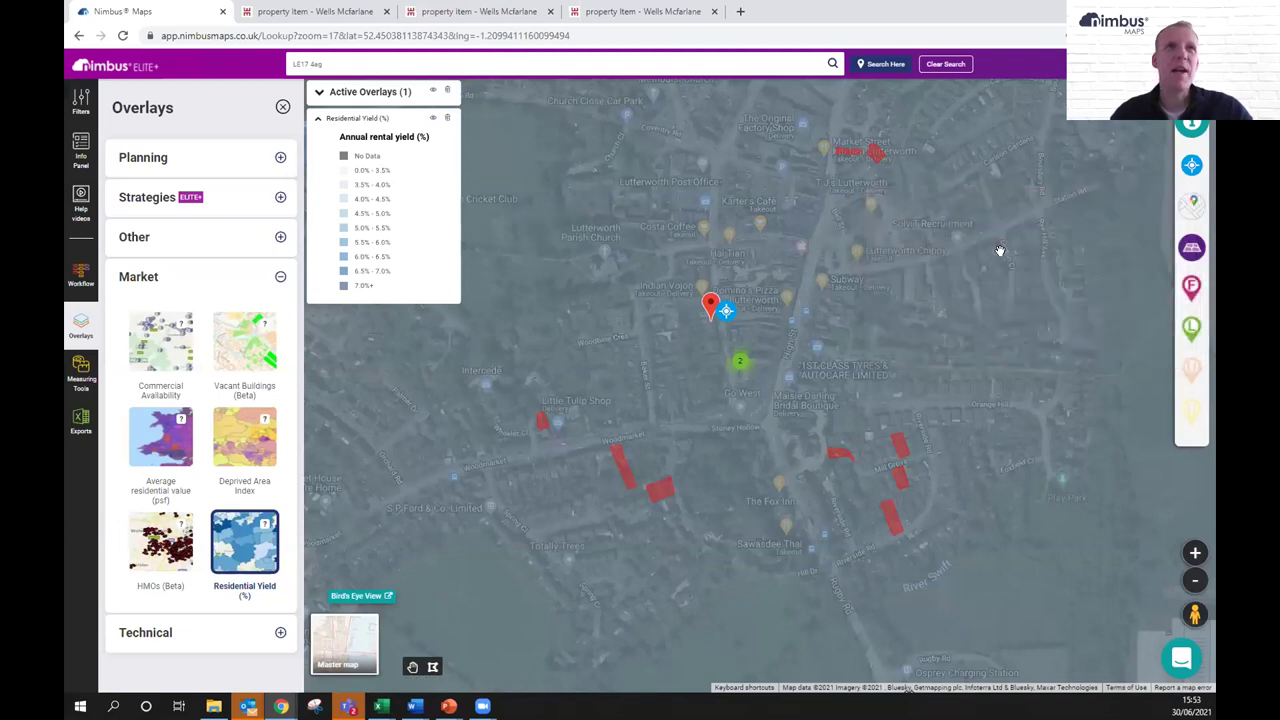
left_click(447, 118)
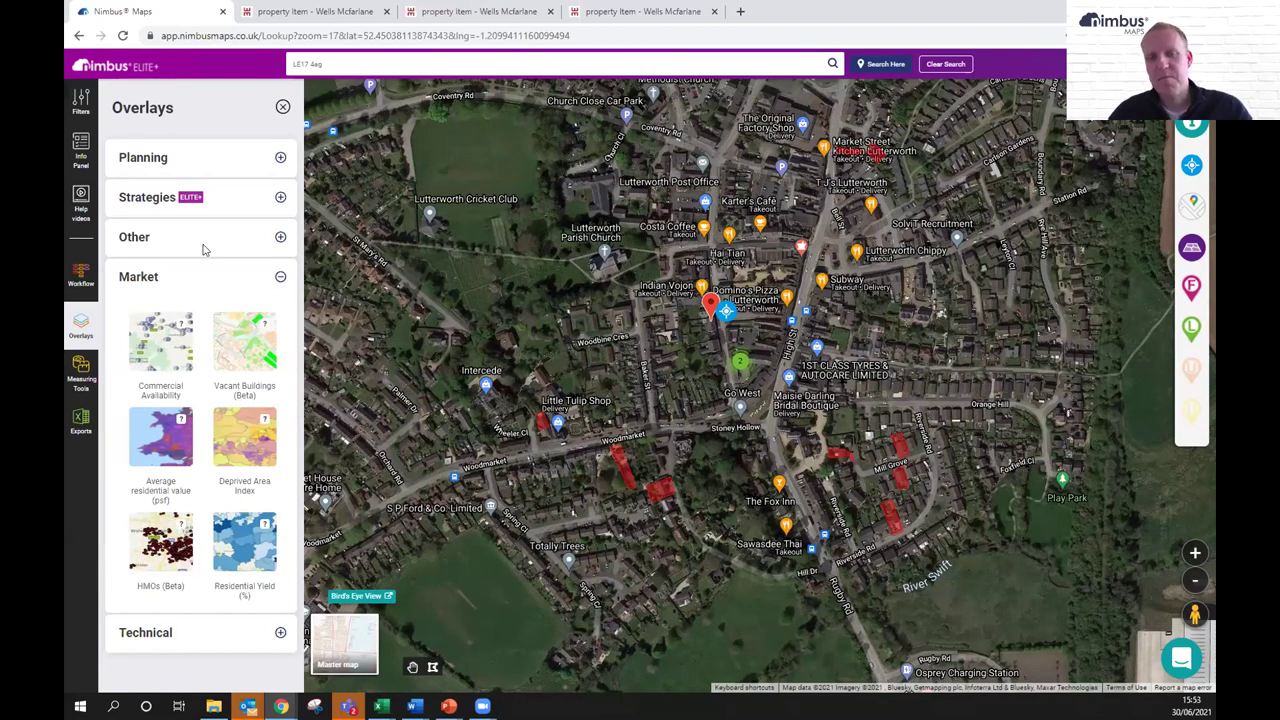
Widen the search radius to 500m and close the filters.
left_click(80, 101)
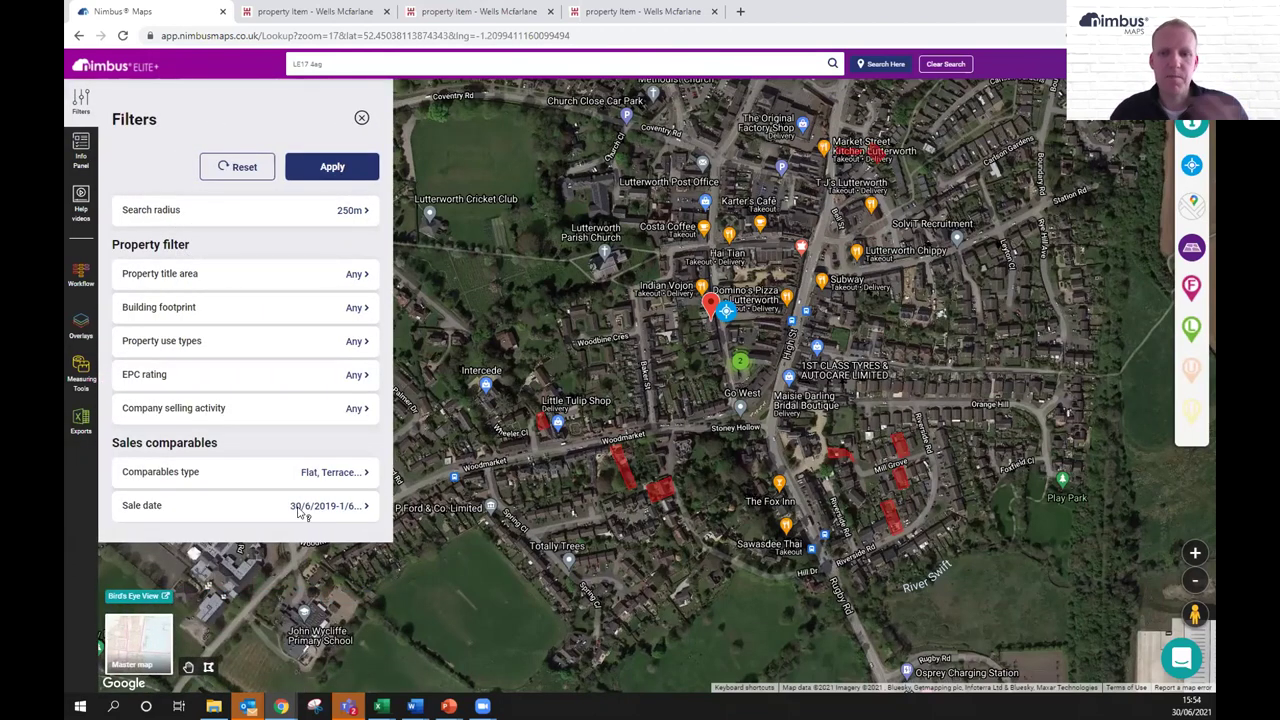
left_click(327, 214)
left_click_drag(436, 224, 468, 220)
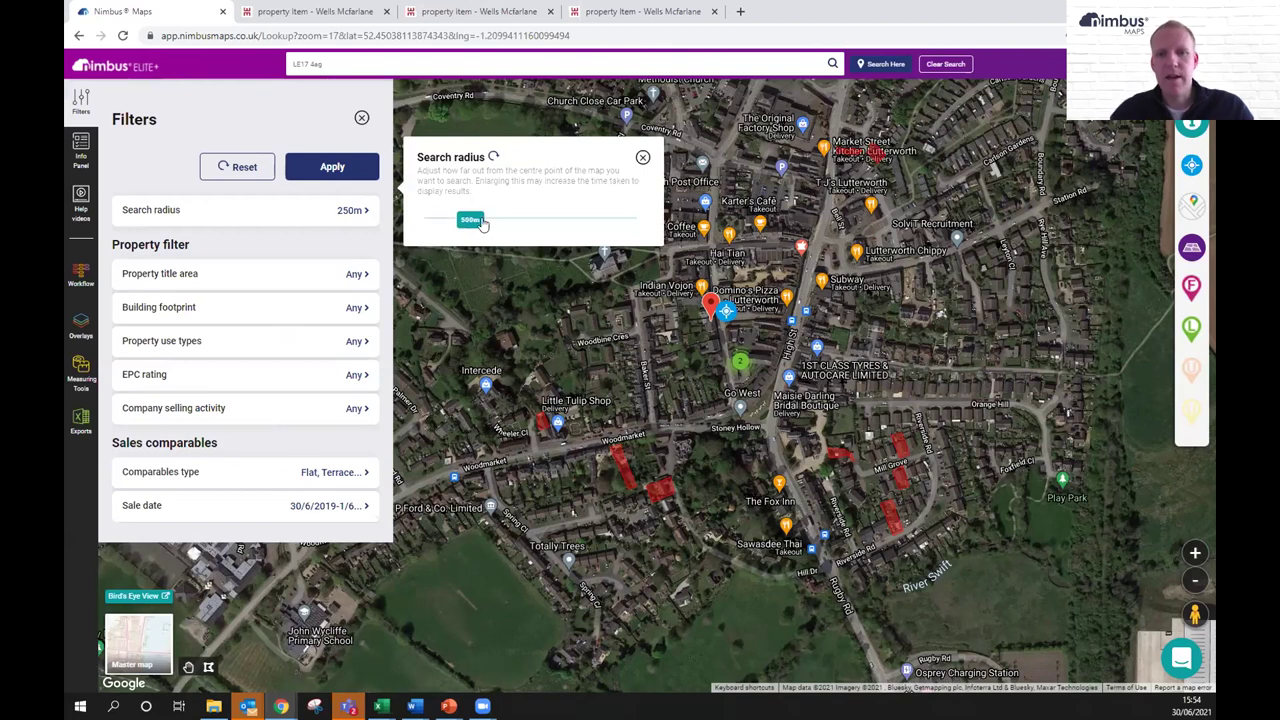
left_click(330, 167)
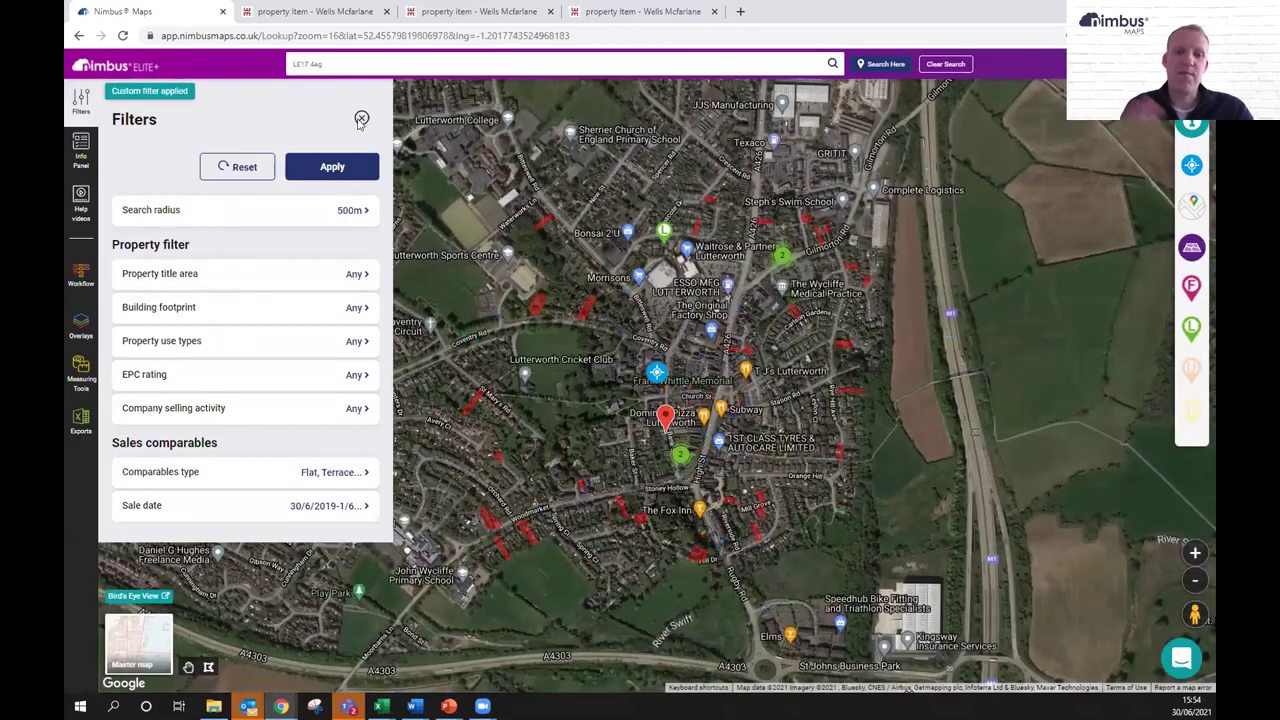
left_click(361, 120)
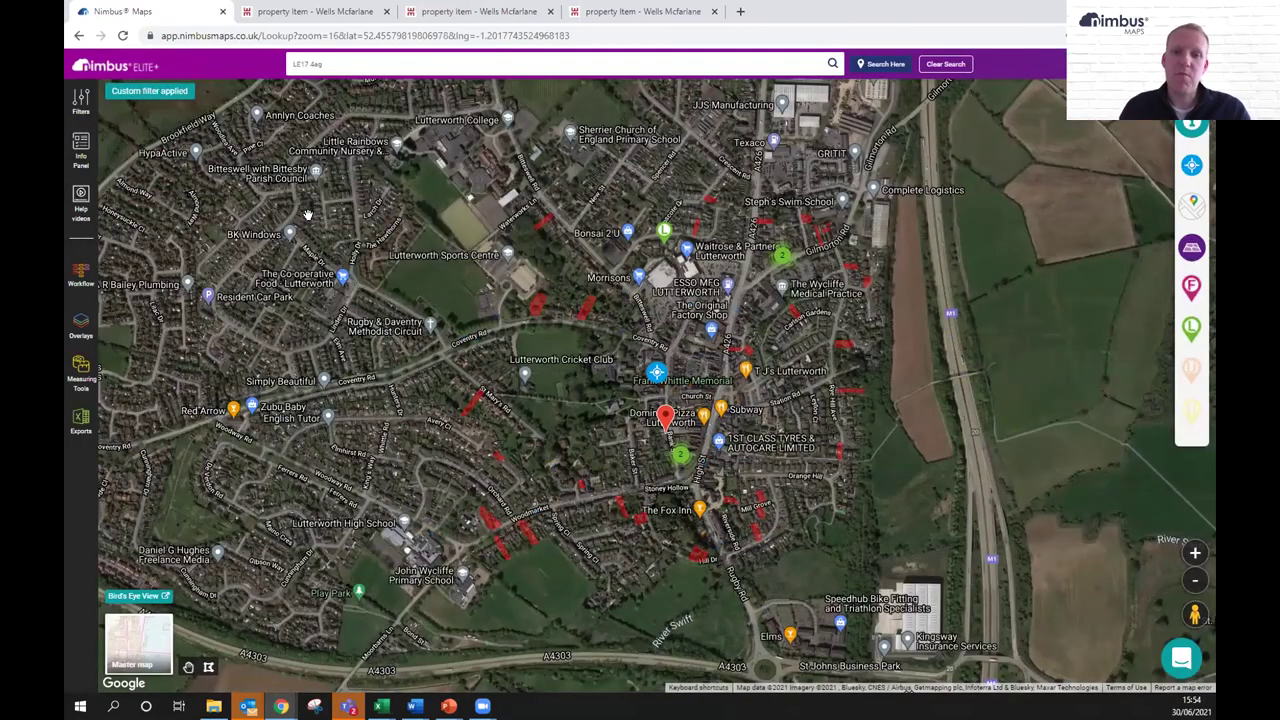
Export the sale comparables to Excel, open the downloaded file, and return to the map.
left_click(81, 420)
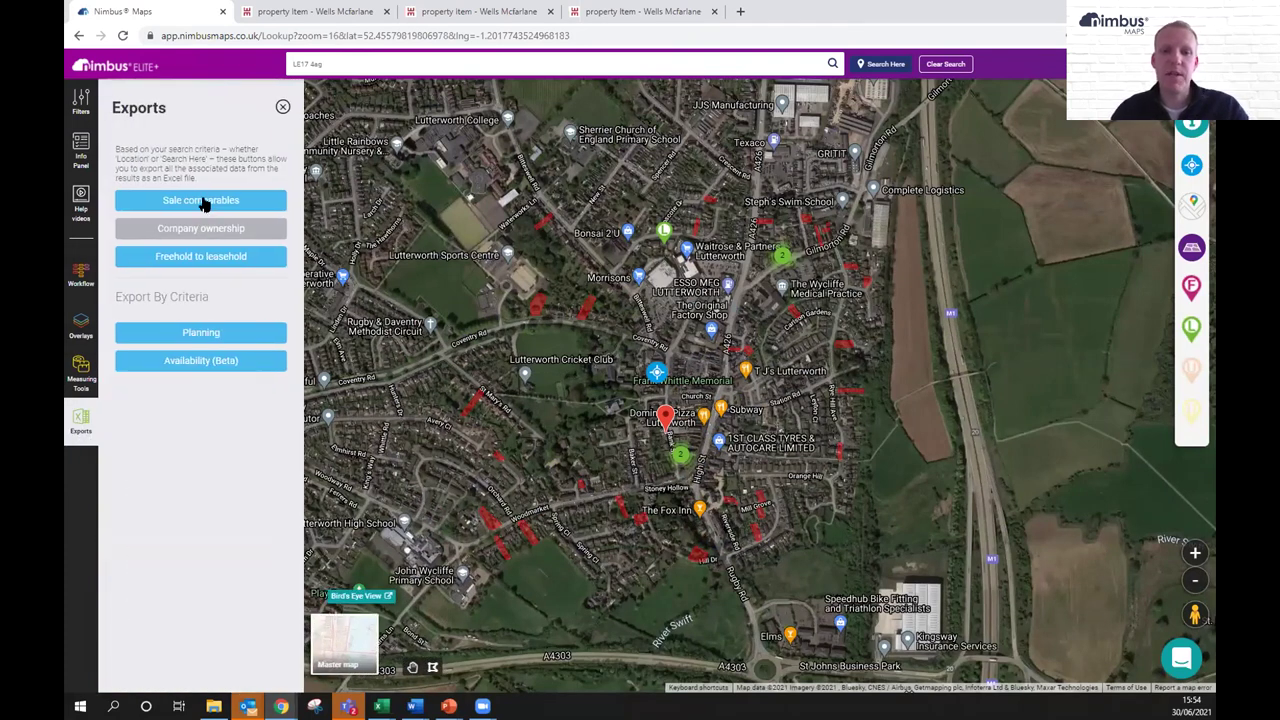
left_click(203, 201)
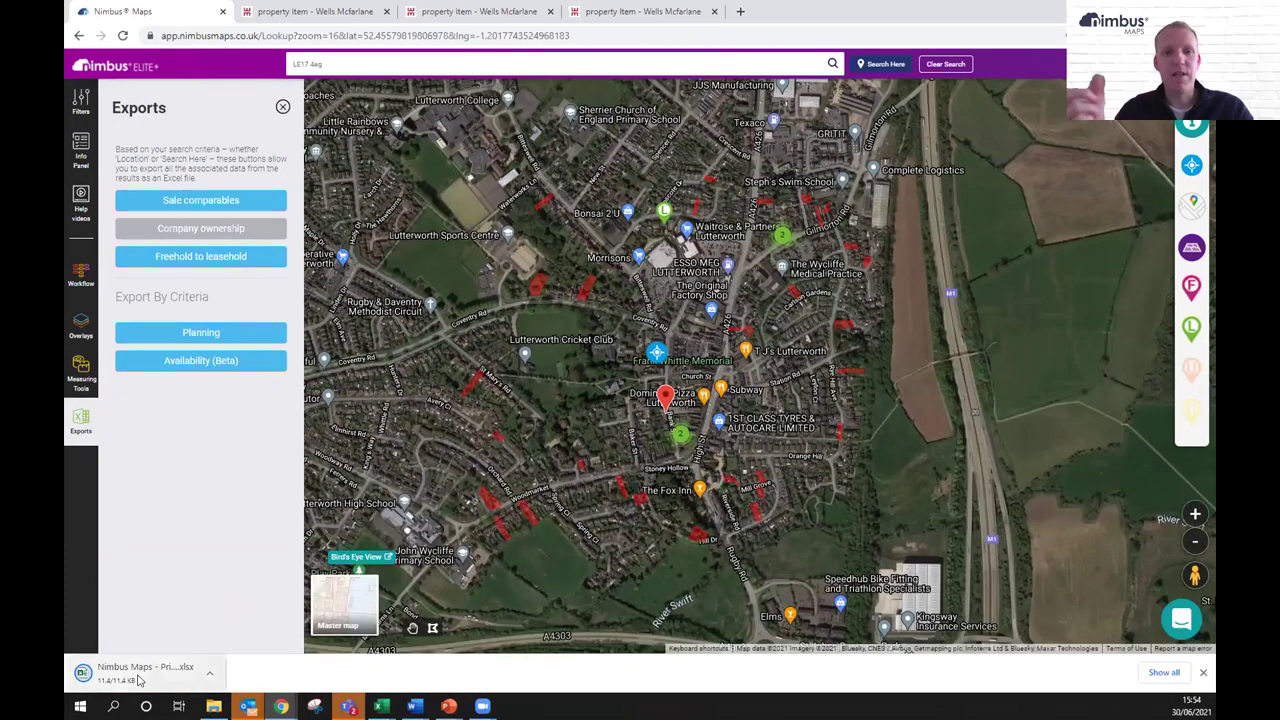
left_click(140, 673)
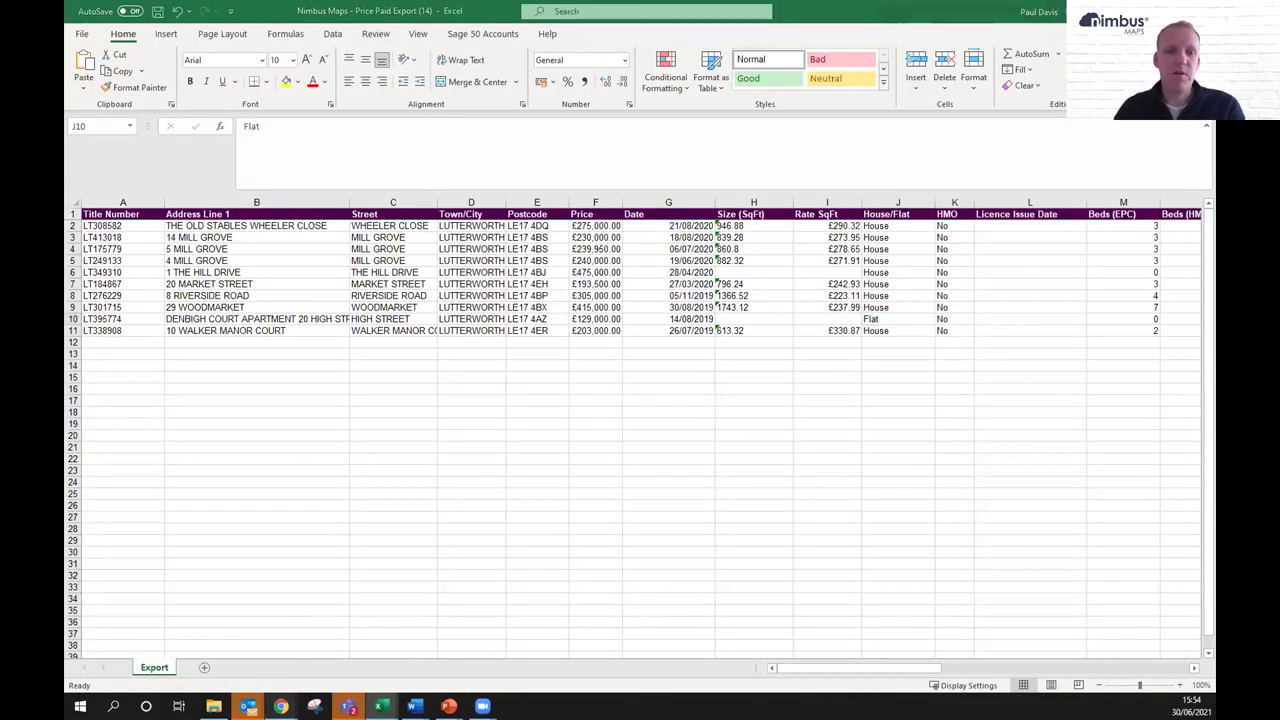
mouse_move(281, 706)
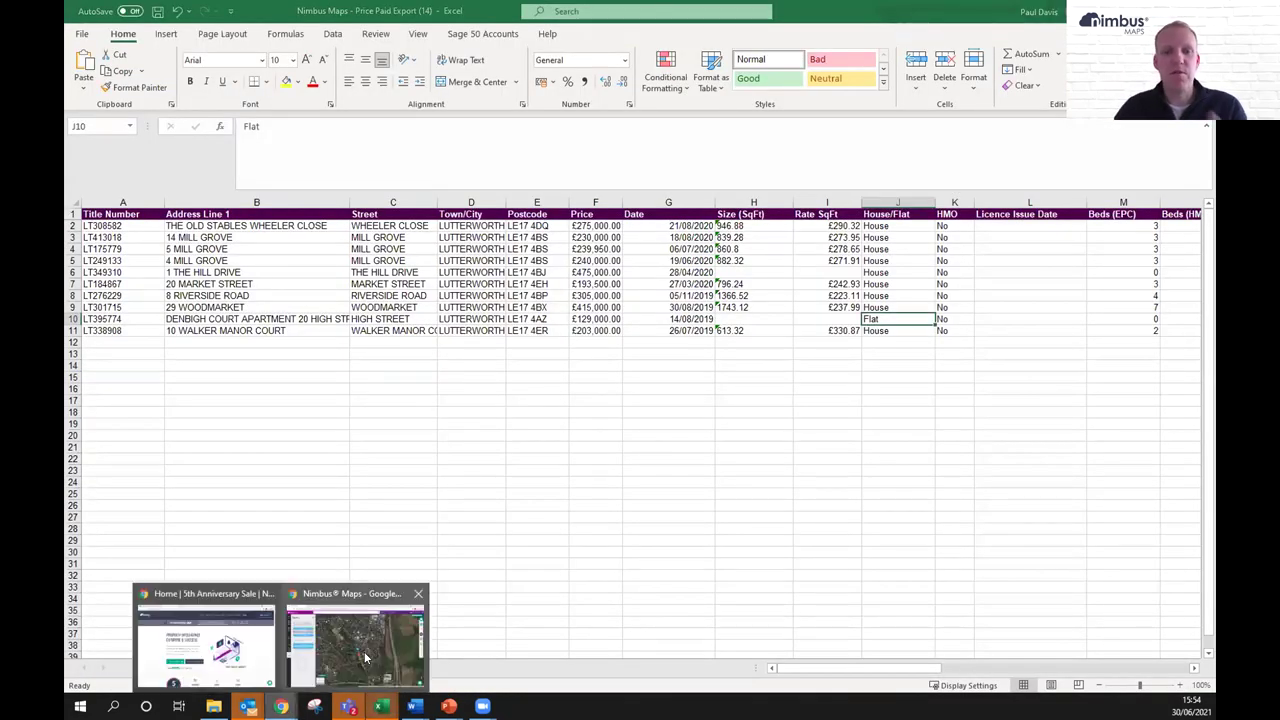
left_click(367, 655)
left_click(81, 325)
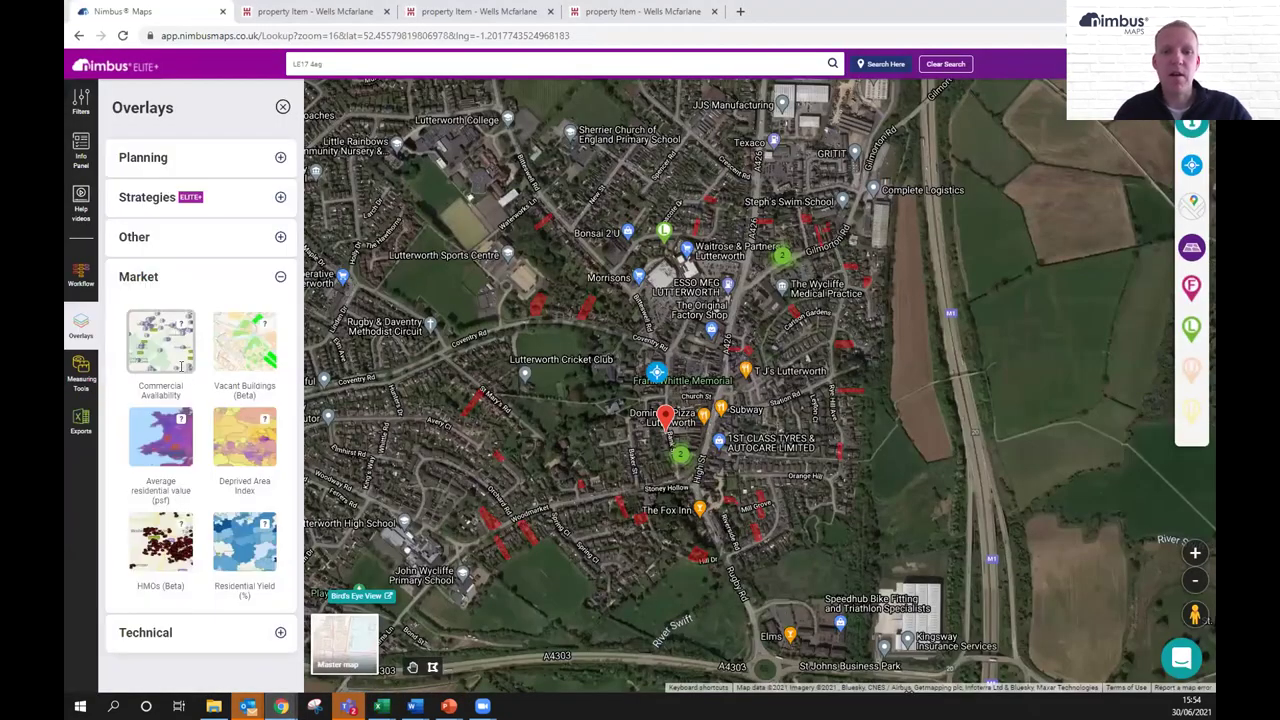
Show the Average residential value per sq ft overlay and zoom out from Lutterworth toward Rugby.
left_click(170, 438)
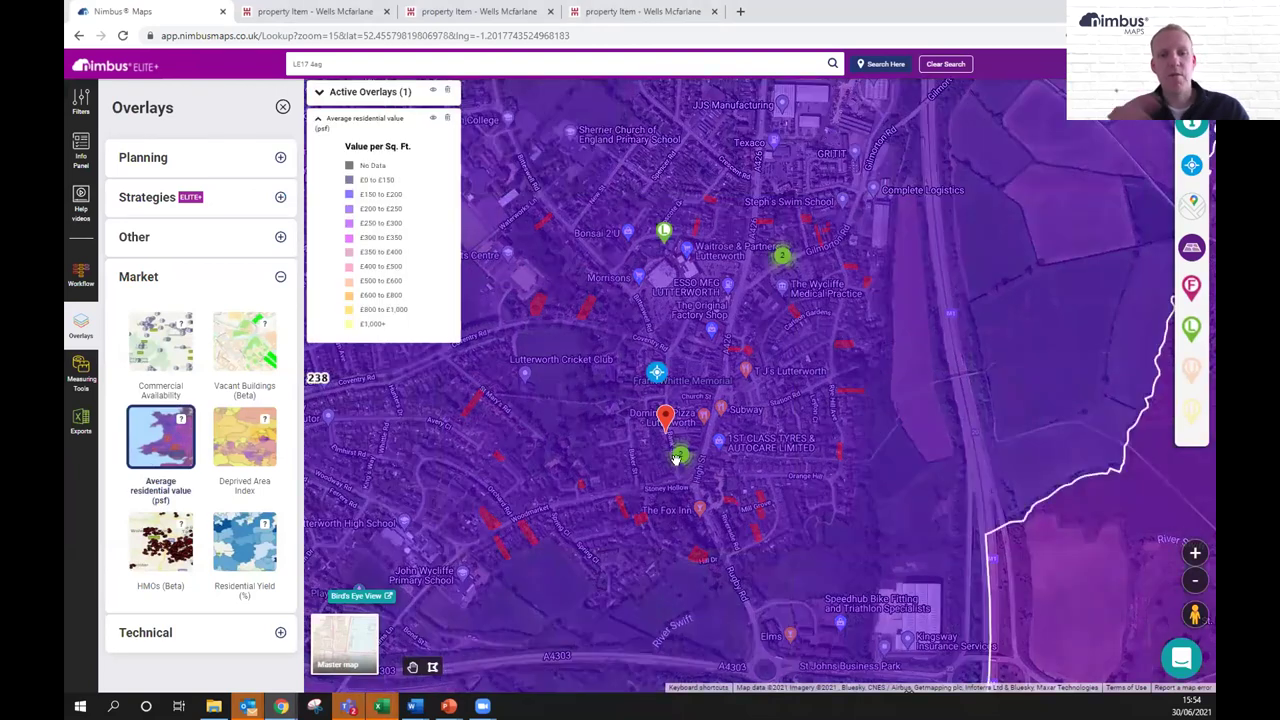
scroll(668, 465, "down", 2)
scroll(670, 457, "down", 1)
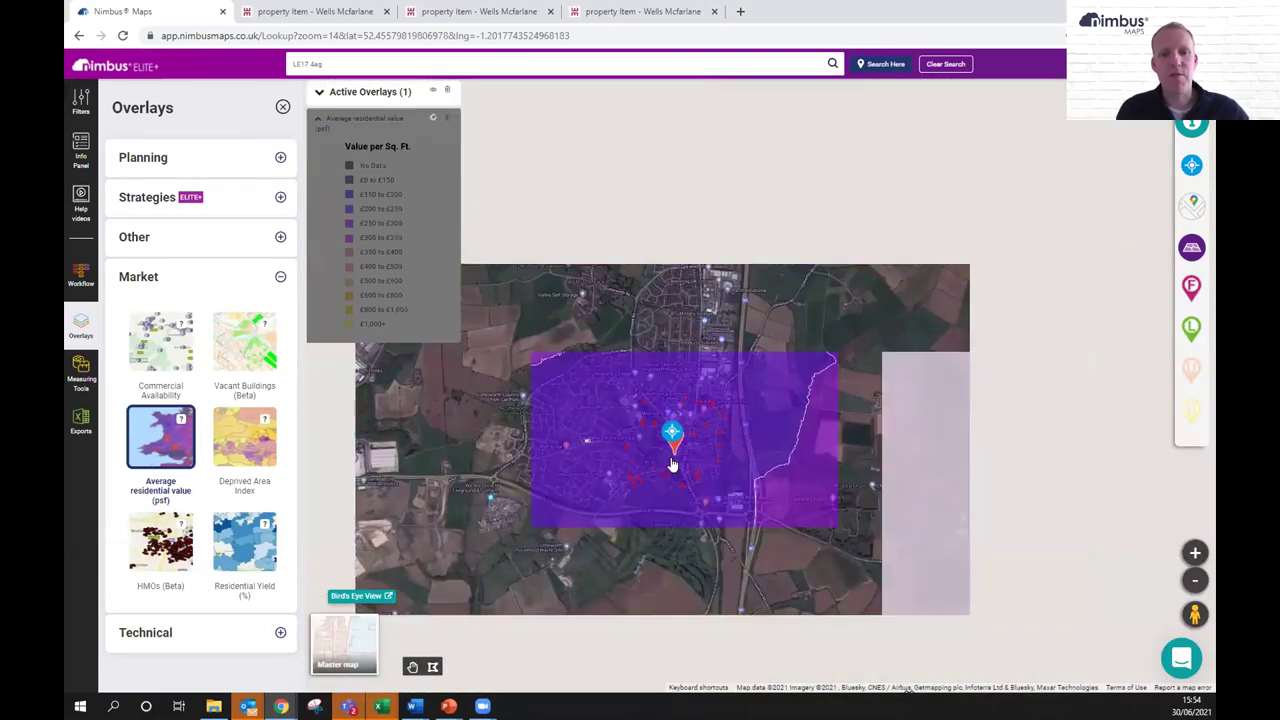
scroll(670, 457, "down", 1)
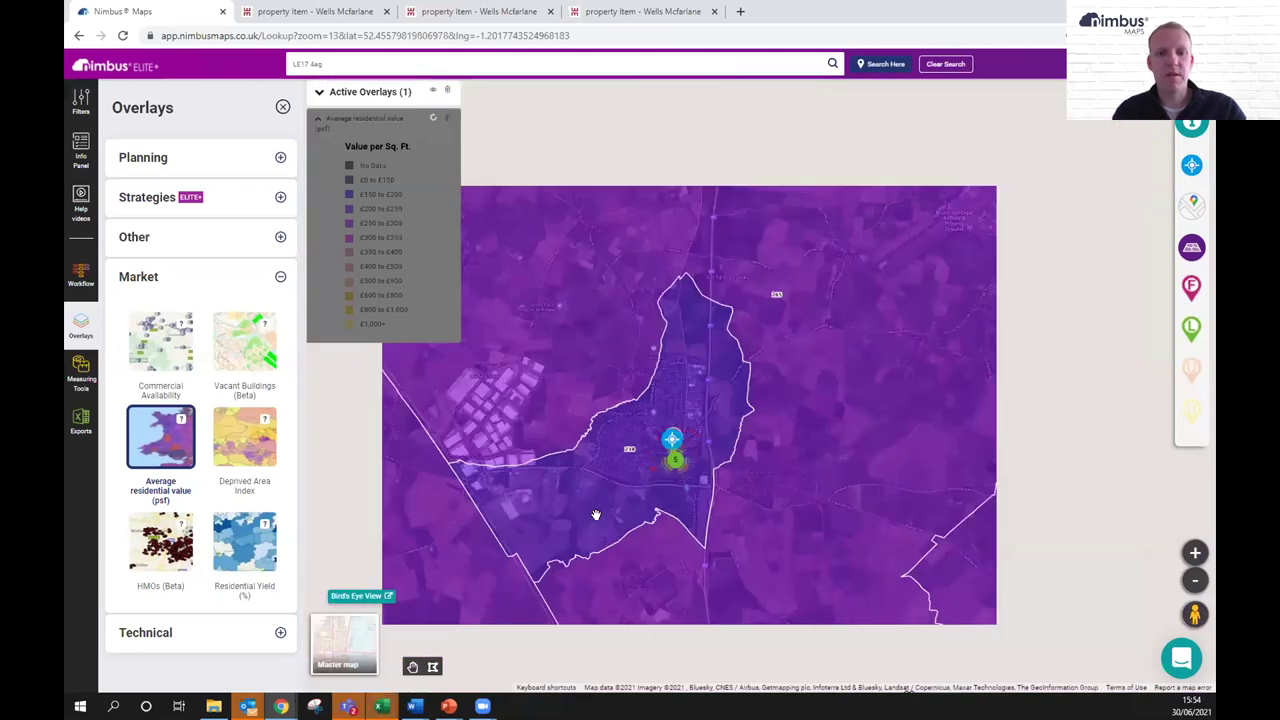
left_click_drag(597, 511, 669, 408)
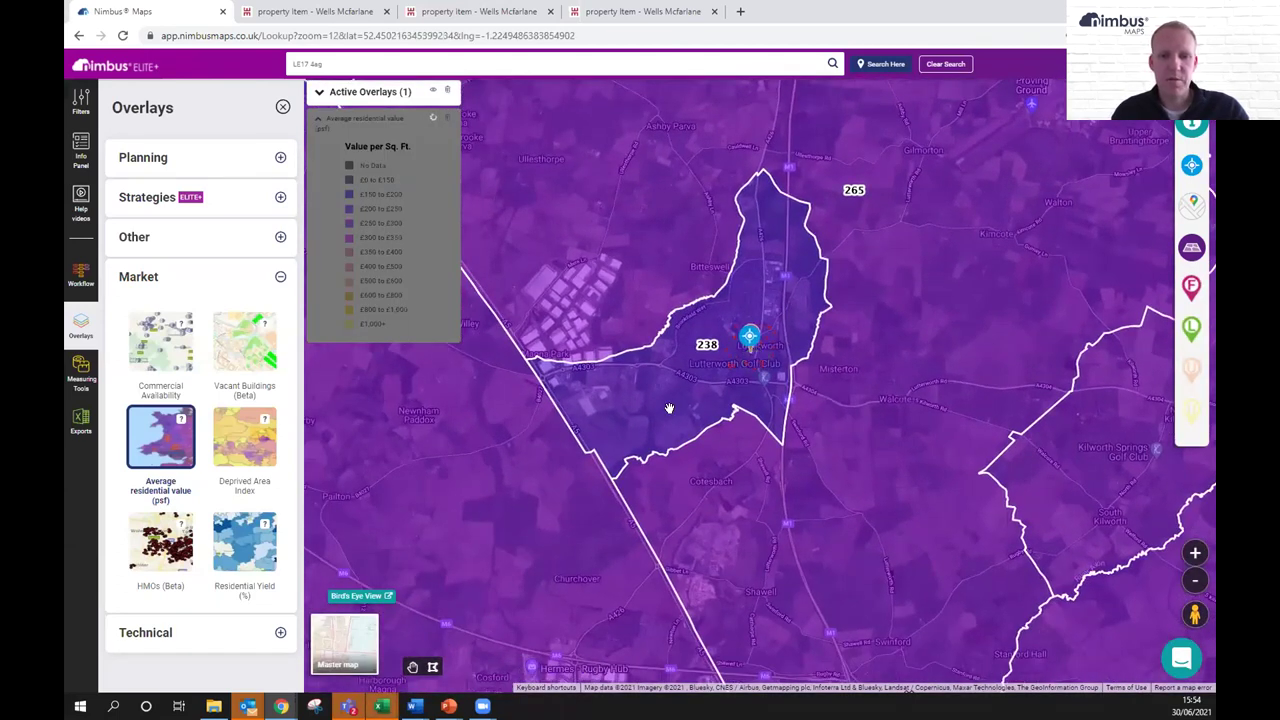
scroll(669, 408, "down", 1)
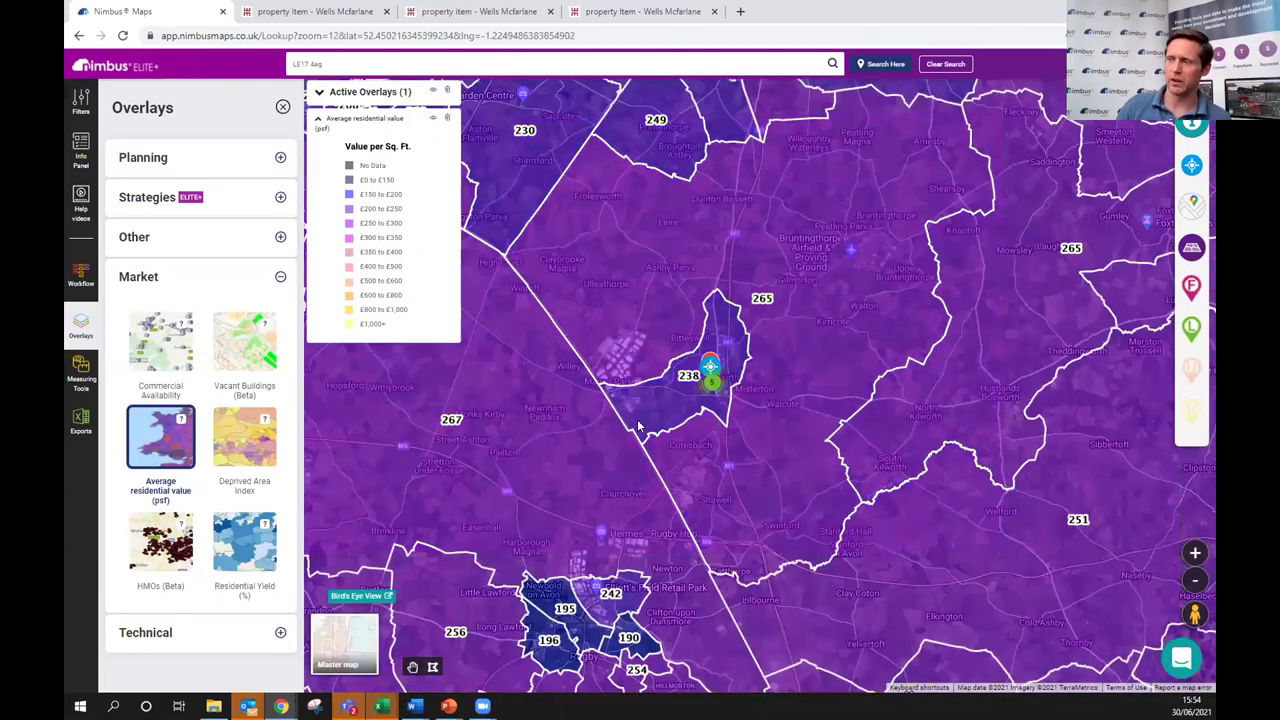
left_click_drag(641, 502, 636, 410)
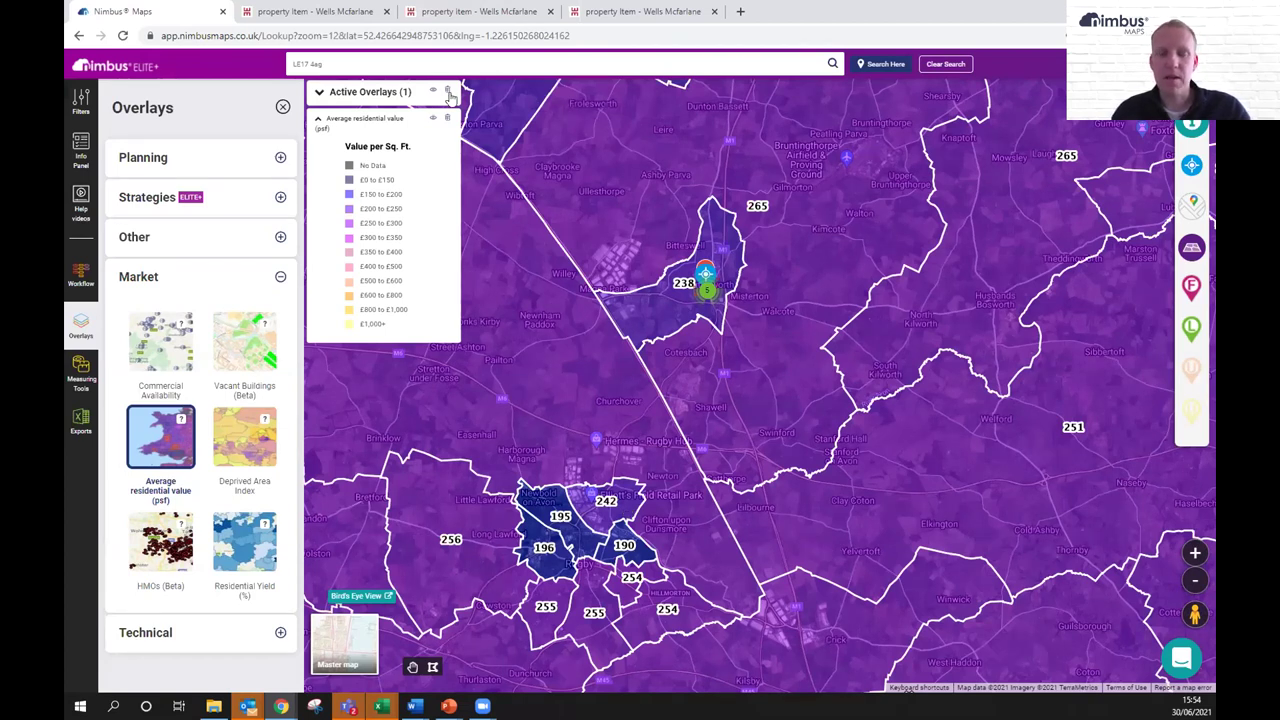
Remove the average value overlay and switch to the Price Paid Export (15) workbook.
left_click(447, 118)
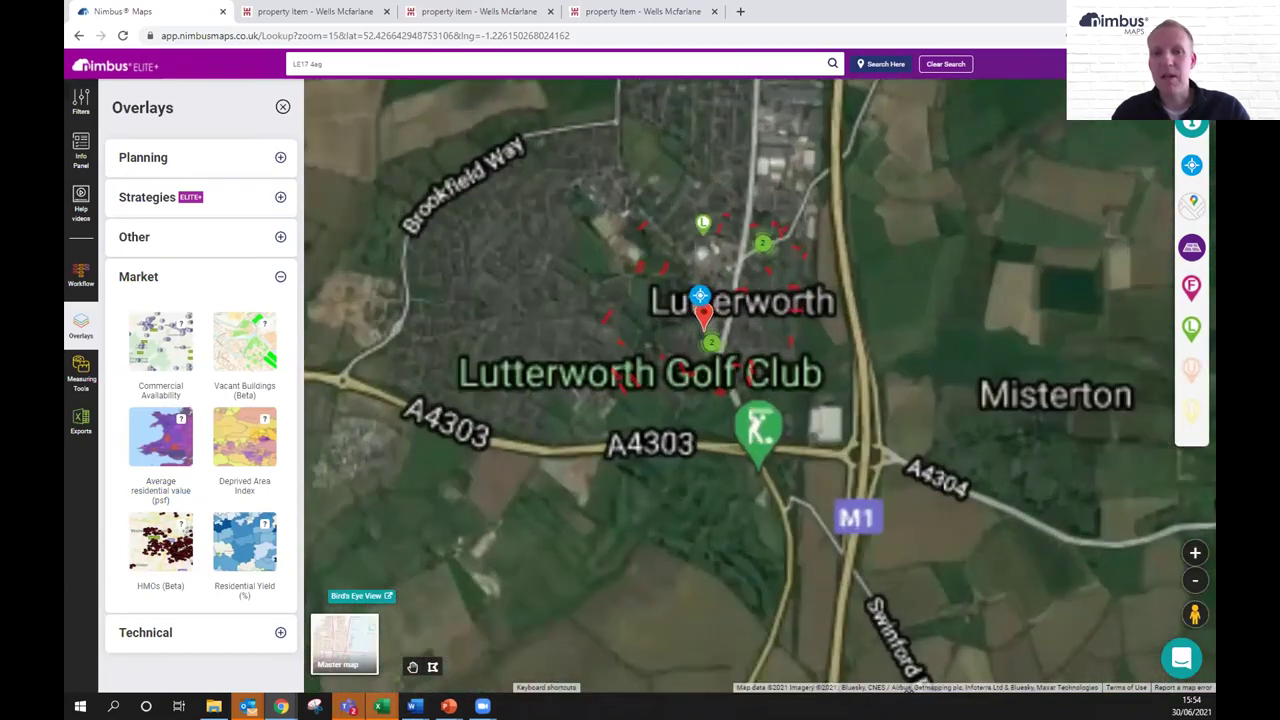
mouse_move(381, 706)
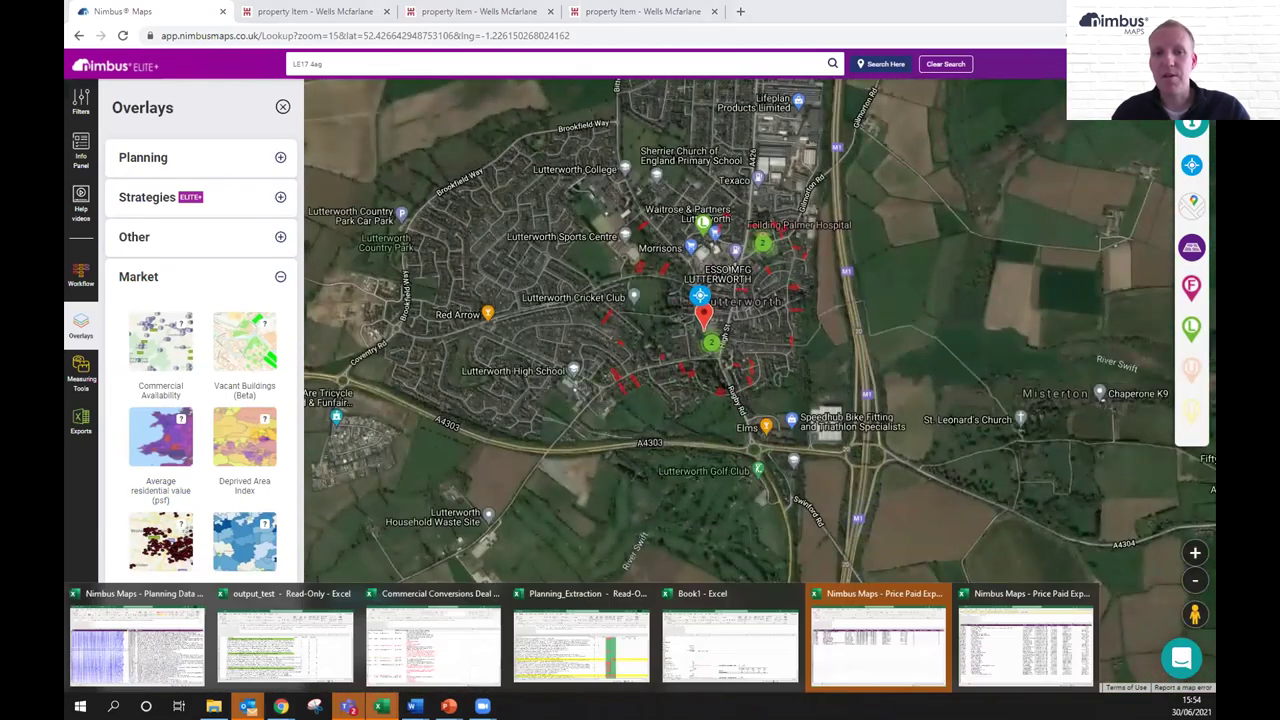
left_click(1007, 631)
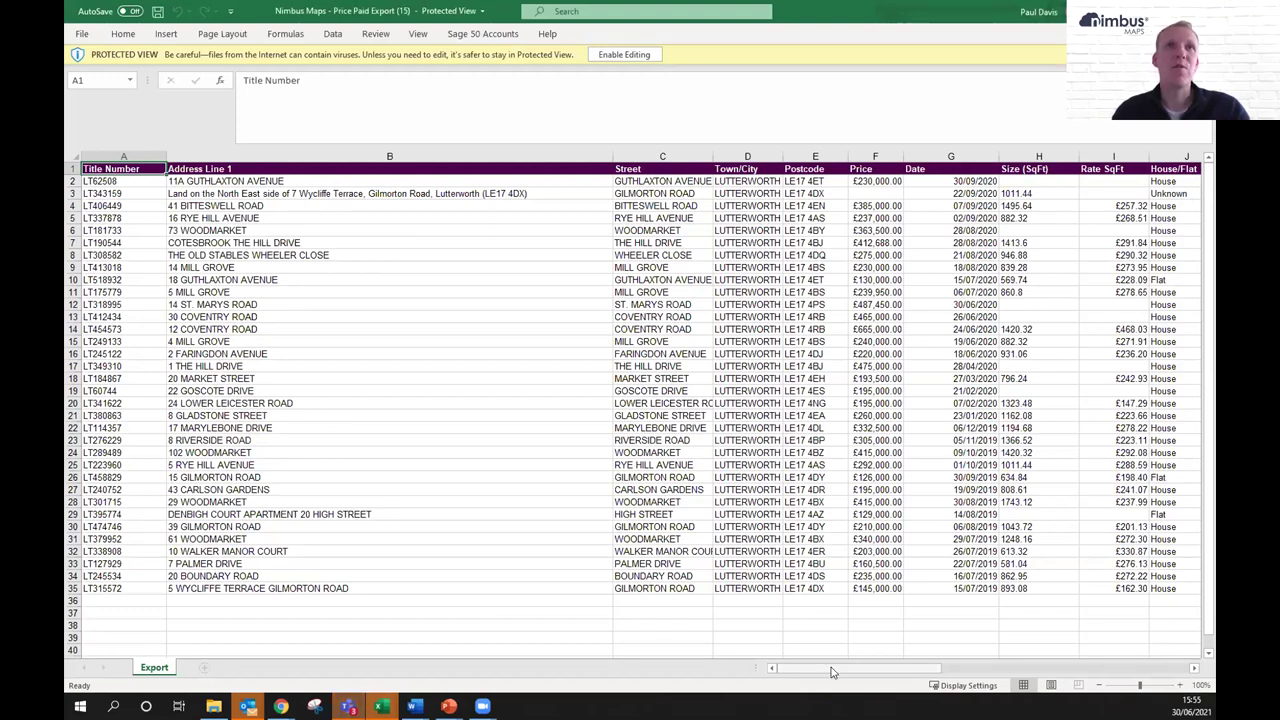
Select the Flat entries J29, J10 and J26 in the House/Flat column, then head back to the browser.
left_click_drag(841, 669, 859, 671)
left_click(1078, 515)
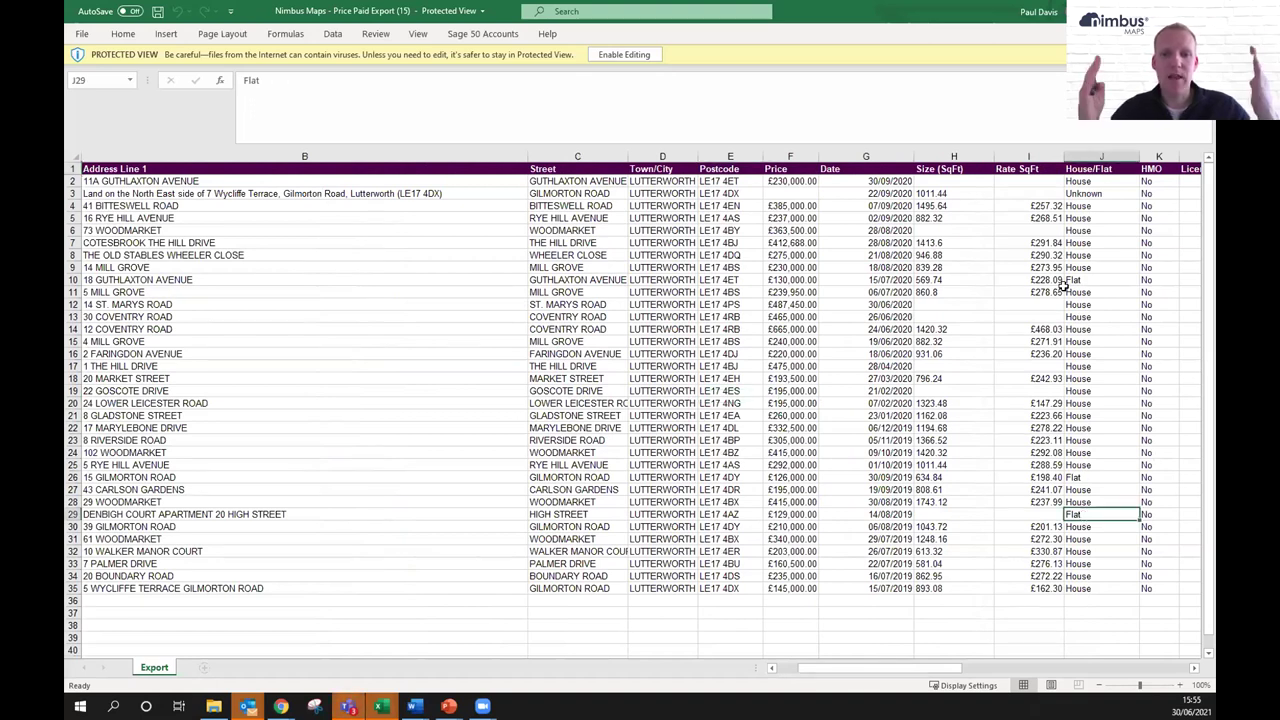
left_click(1080, 280, "ctrl")
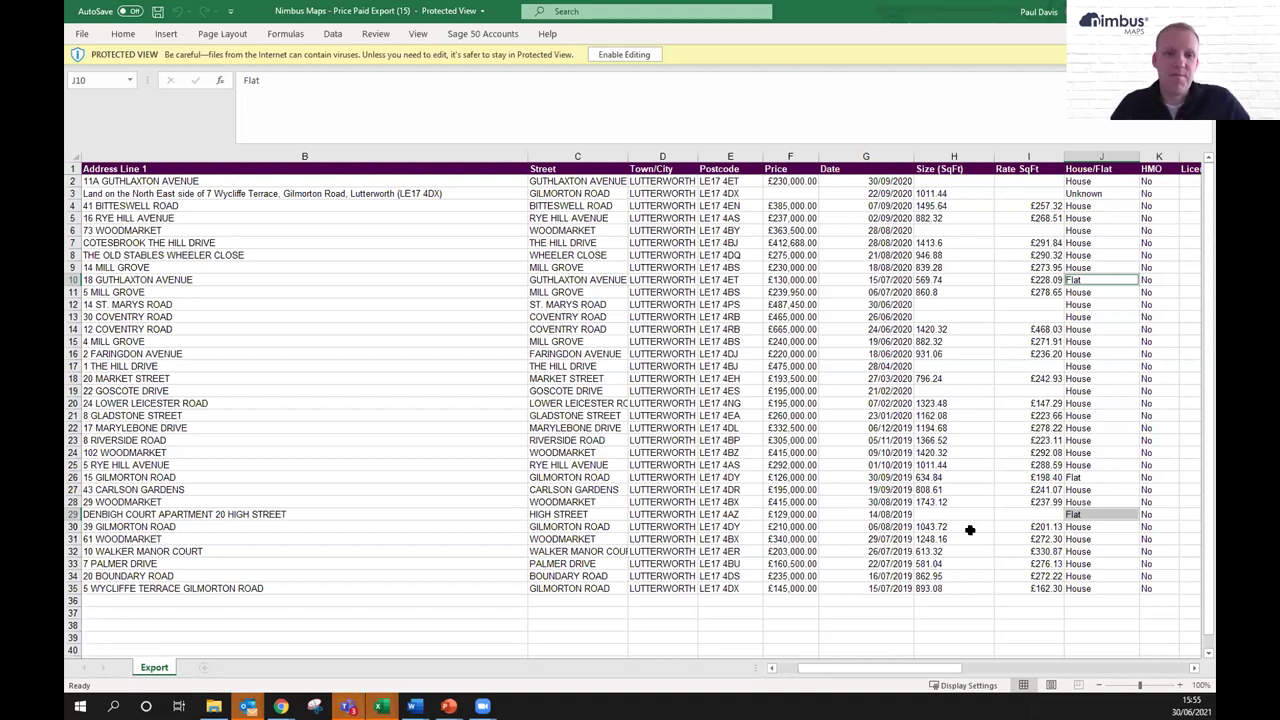
left_click(1086, 477)
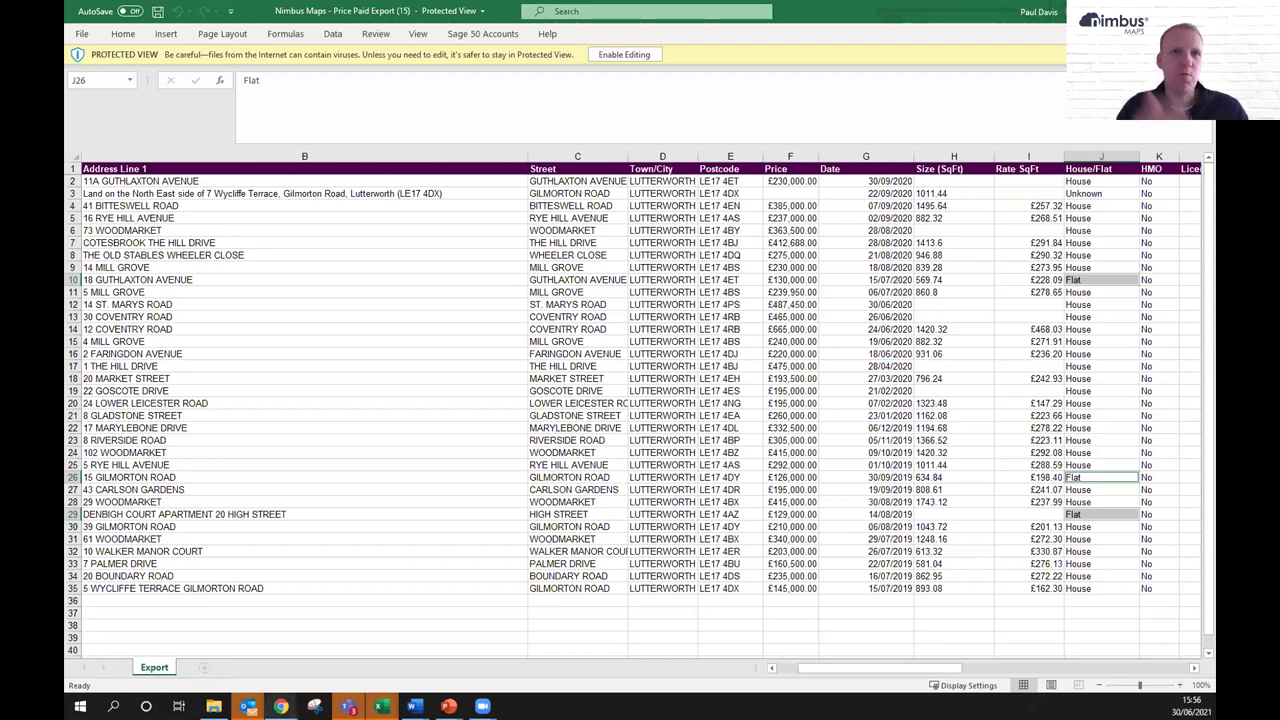
left_click(281, 706)
Back in Nimbus Maps, re-enable Average residential value, then add the Deprived Area Index overlay.
left_click(329, 659)
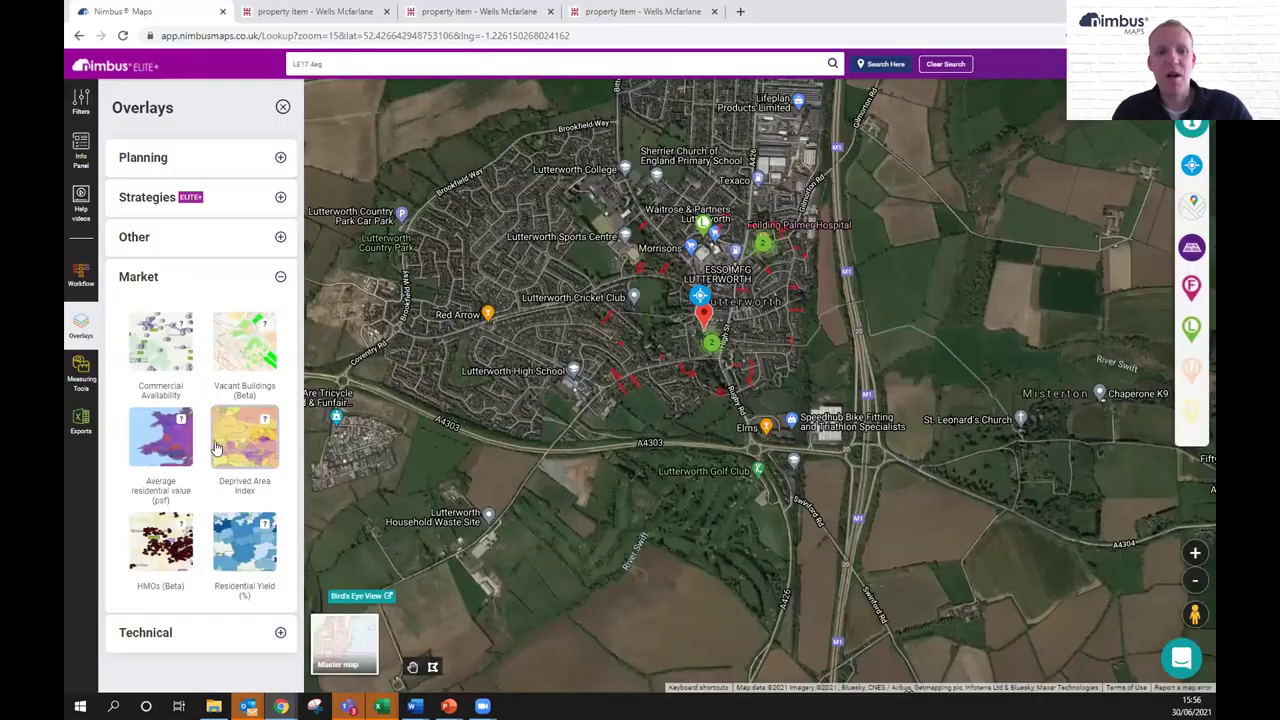
left_click(161, 437)
scroll(665, 410, "down", 3)
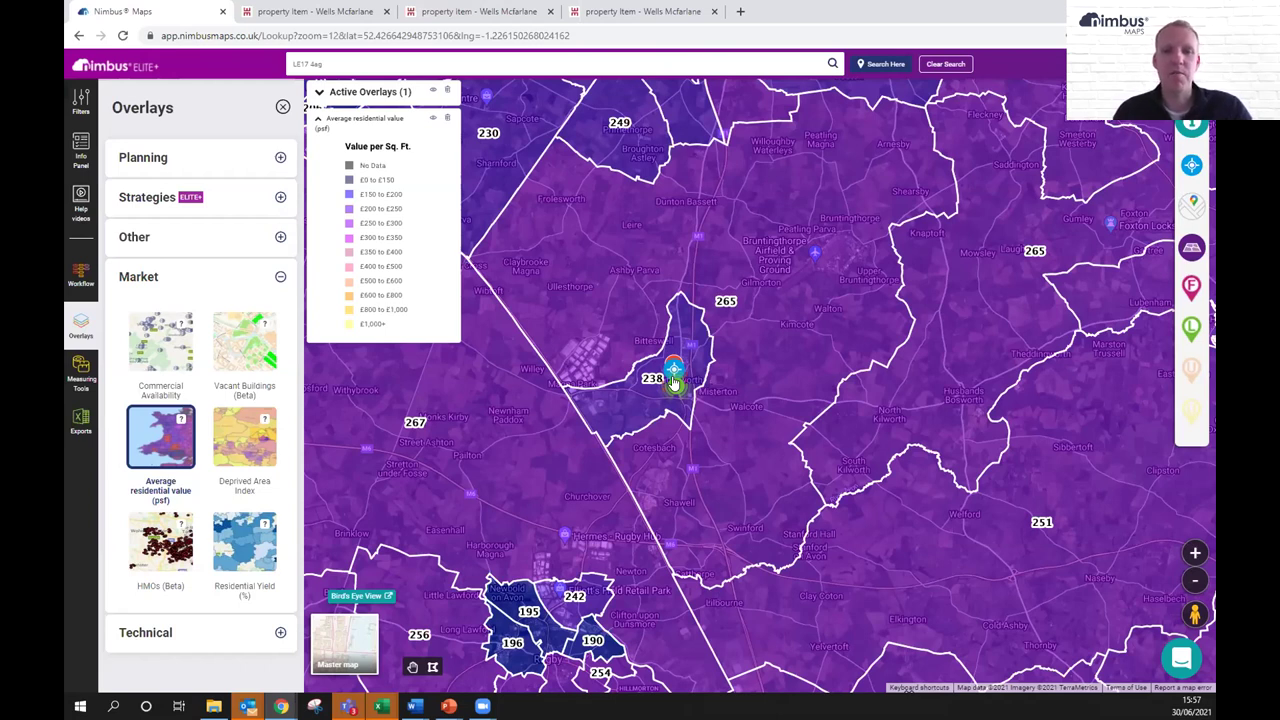
scroll(673, 383, "up", 2)
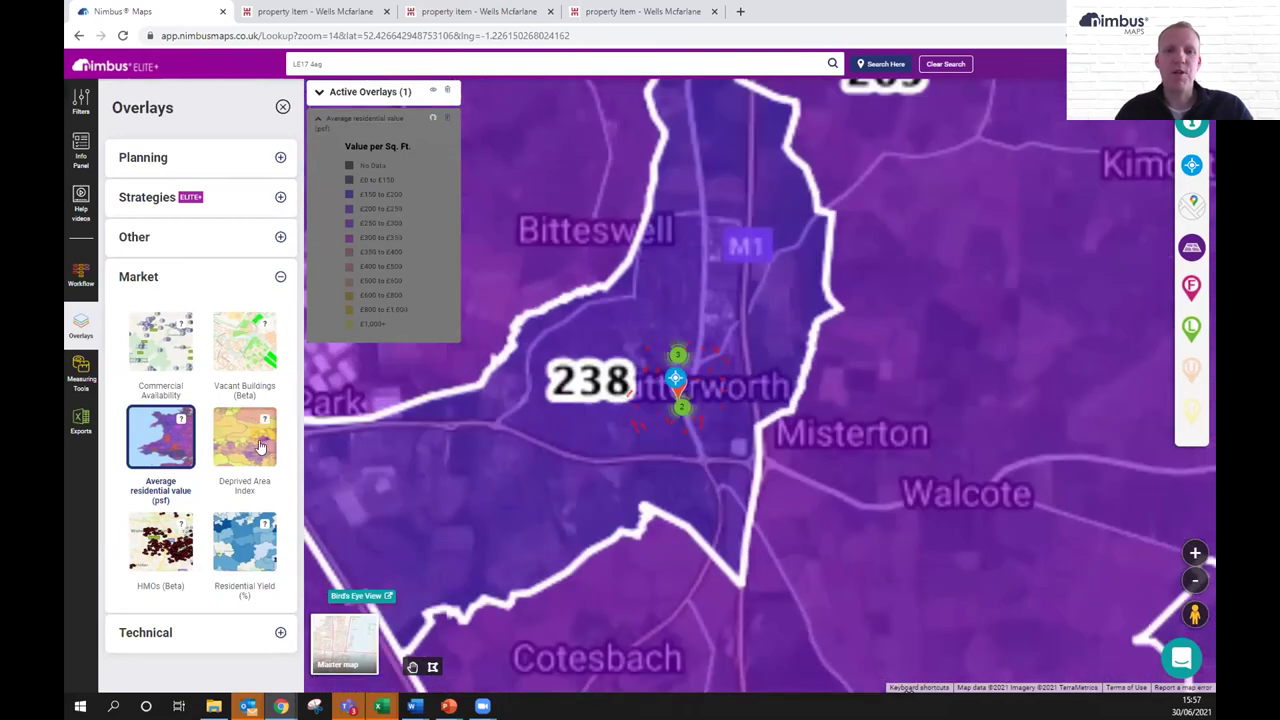
left_click(260, 445)
Hide the Average residential value overlay and bring the Price Paid Export (15) workbook back in Excel.
left_click(144, 443)
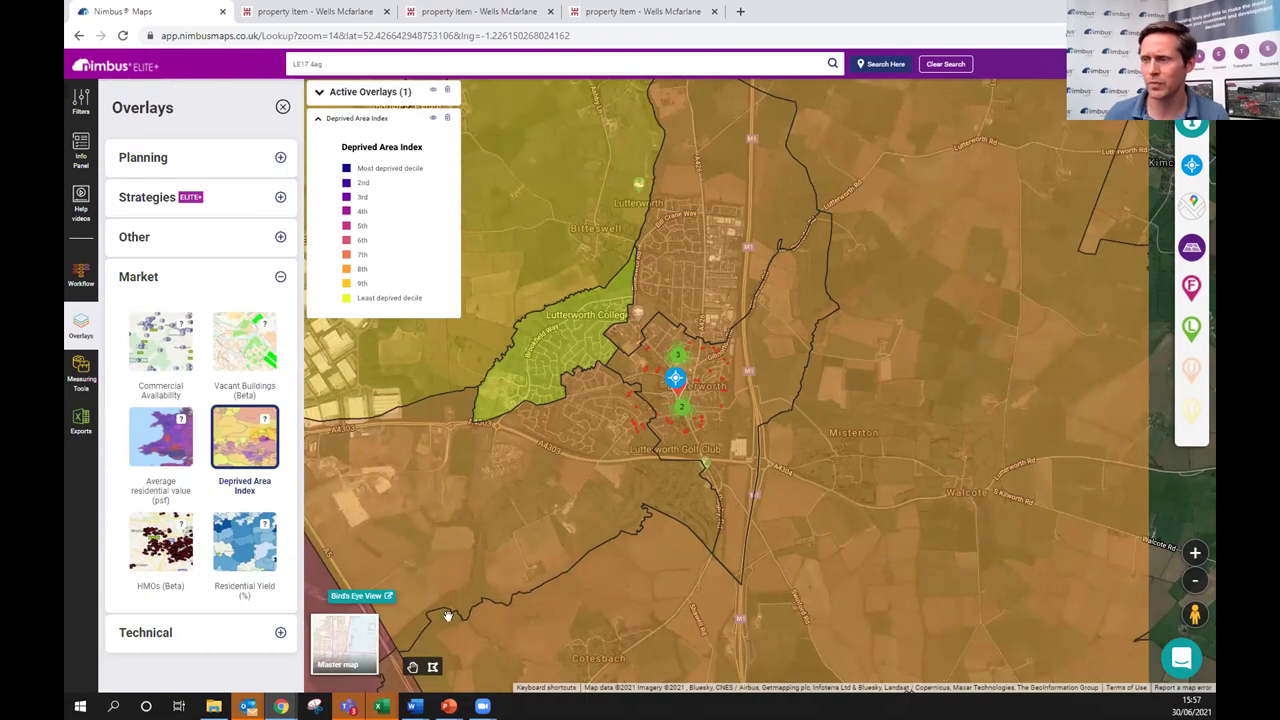
mouse_move(381, 706)
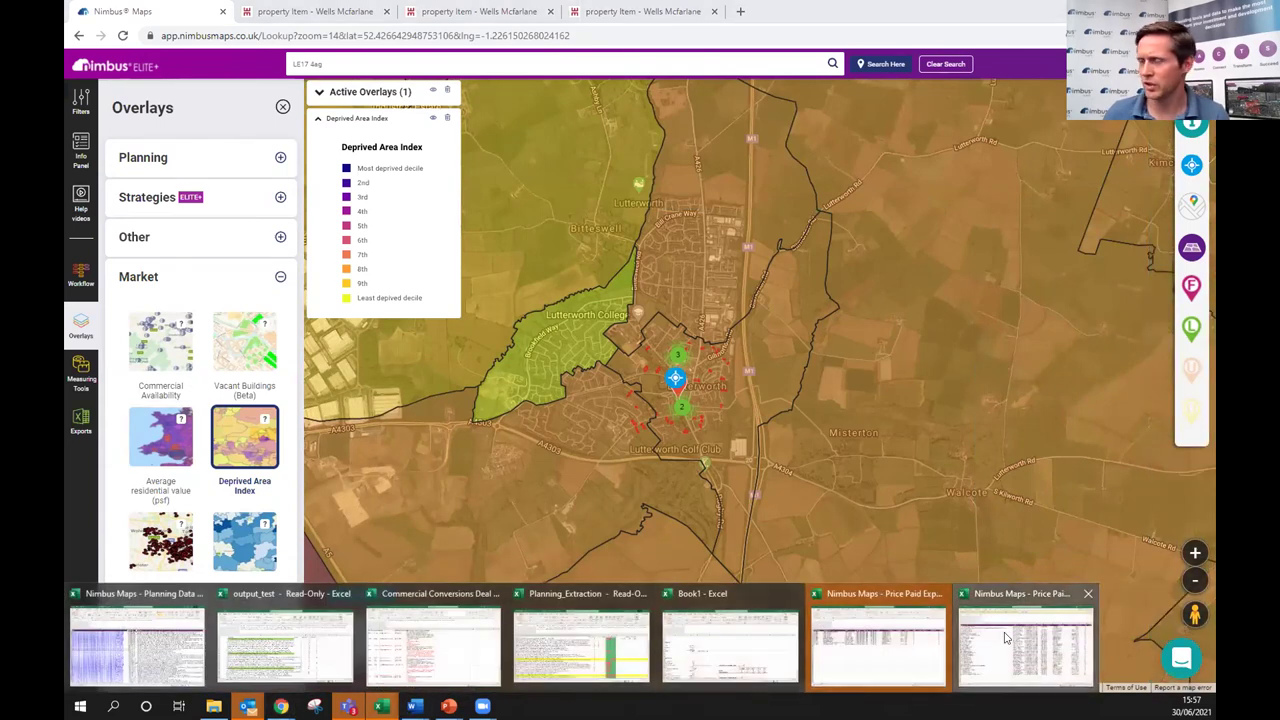
left_click(860, 630)
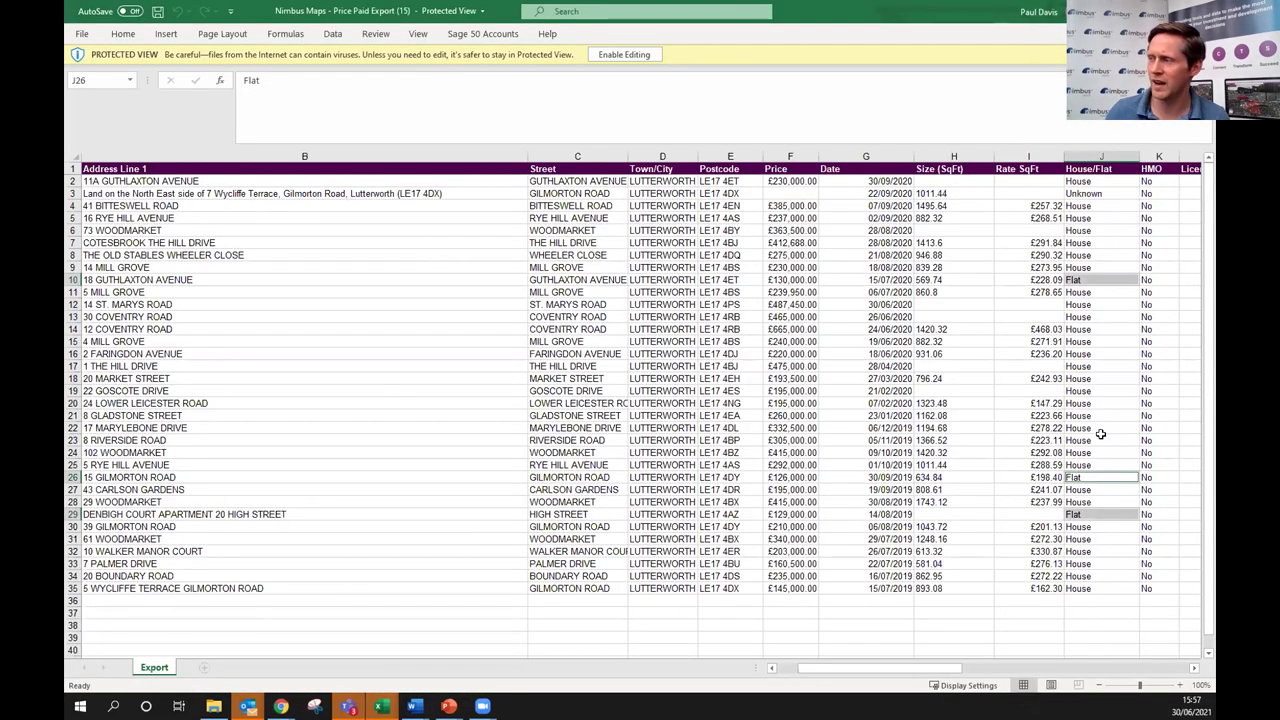